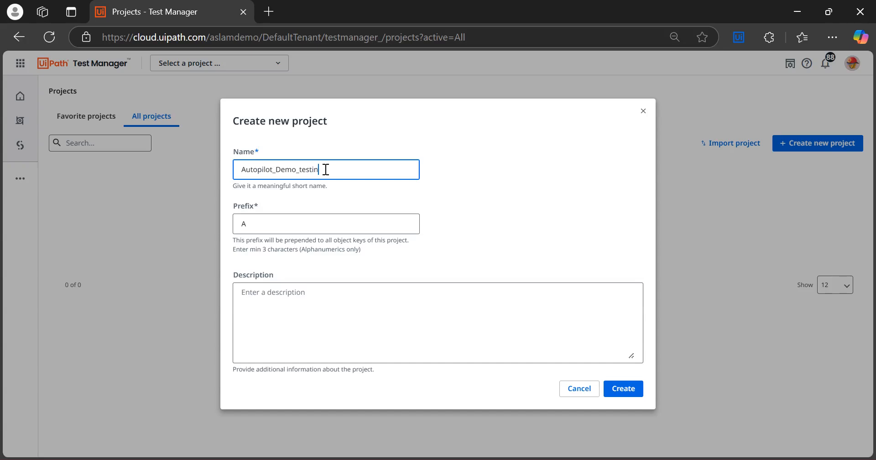
Step: Set the prefix to DEMOAUTO and create the project Autopilot_Demo_testing
{"action": "left_click", "coordinate": [624, 392]}
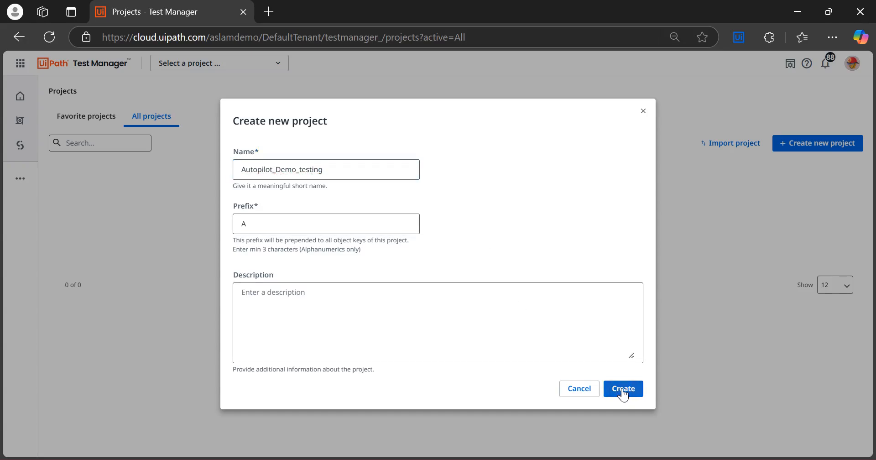
{"action": "left_click", "coordinate": [341, 171]}
{"action": "left_click", "coordinate": [280, 214]}
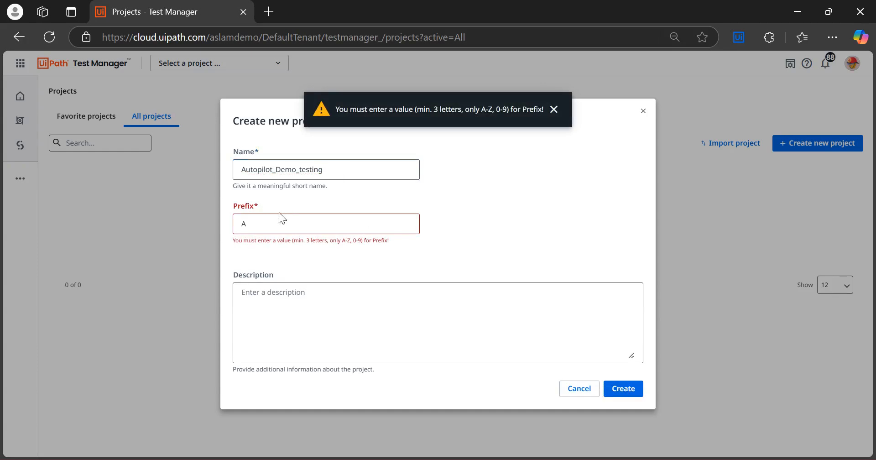
{"action": "left_click", "coordinate": [268, 226]}
{"action": "type", "text": "A"}
{"action": "key", "text": "BackSpace"}
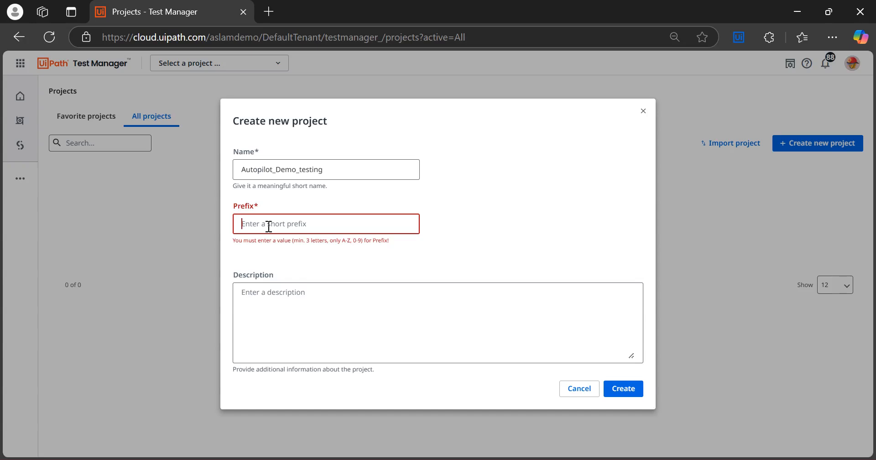
{"action": "type", "text": "DEMOAUTO"}
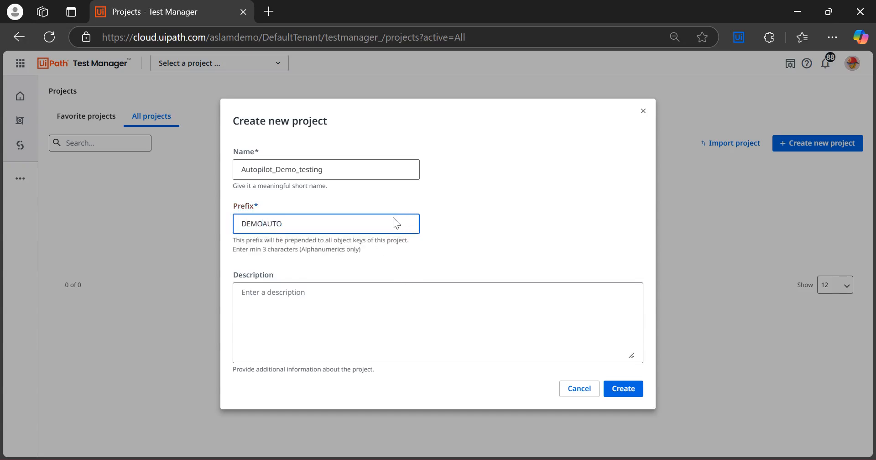
{"action": "left_click", "coordinate": [630, 389]}
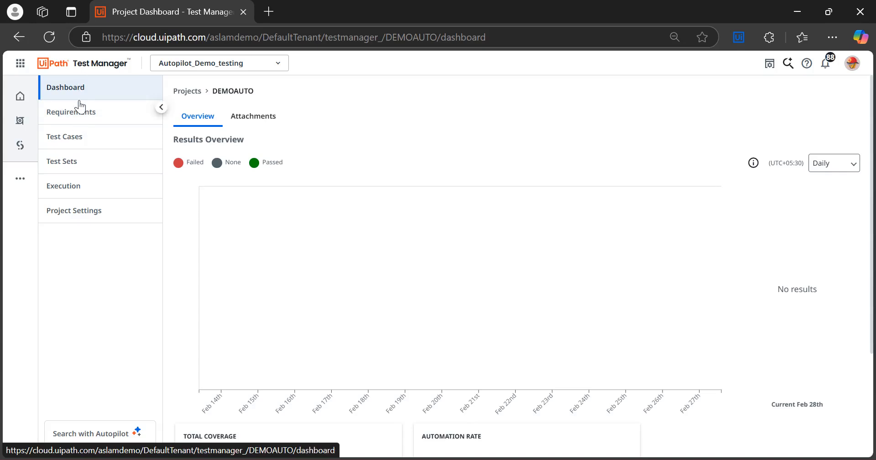
Step: Open the prompt library in the project settings and examine the prompts used to evaluate requirement quality
{"action": "left_click", "coordinate": [69, 220]}
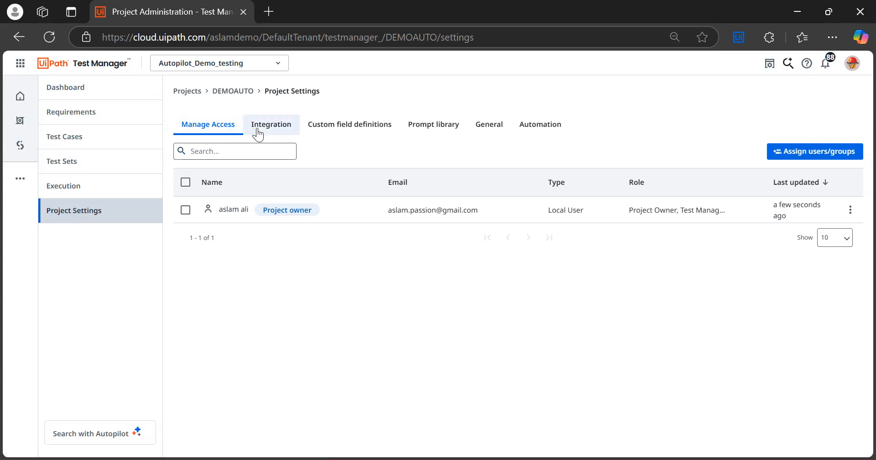
{"action": "left_click", "coordinate": [431, 131]}
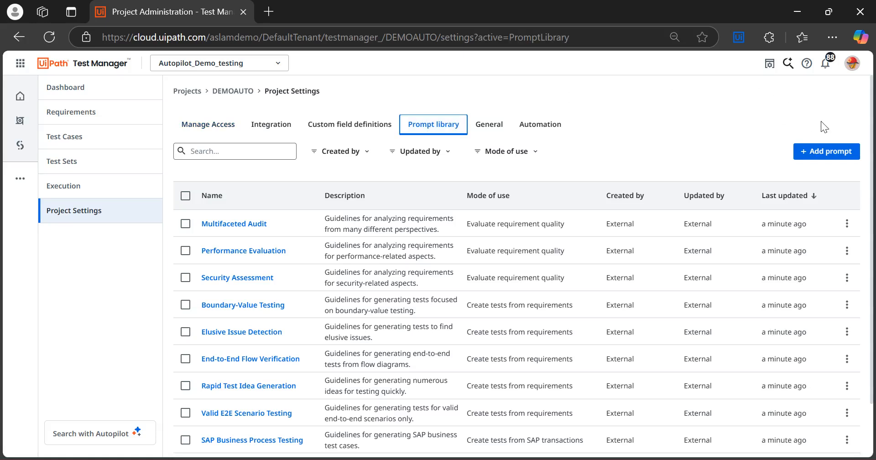
{"action": "mouse_move", "coordinate": [873, 127]}
{"action": "left_mouse_down"}
{"action": "mouse_move", "coordinate": [873, 149]}
{"action": "mouse_move", "coordinate": [873, 140]}
{"action": "left_mouse_up"}
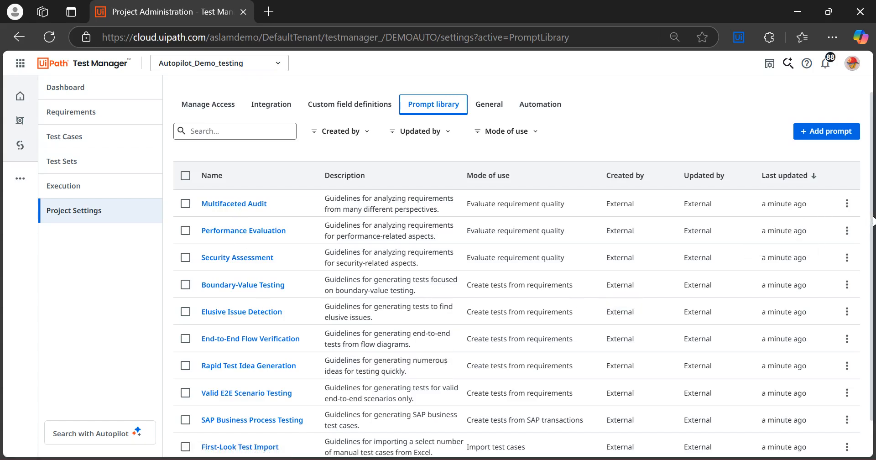
{"action": "left_click_drag", "start_coordinate": [873, 224], "coordinate": [873, 253]}
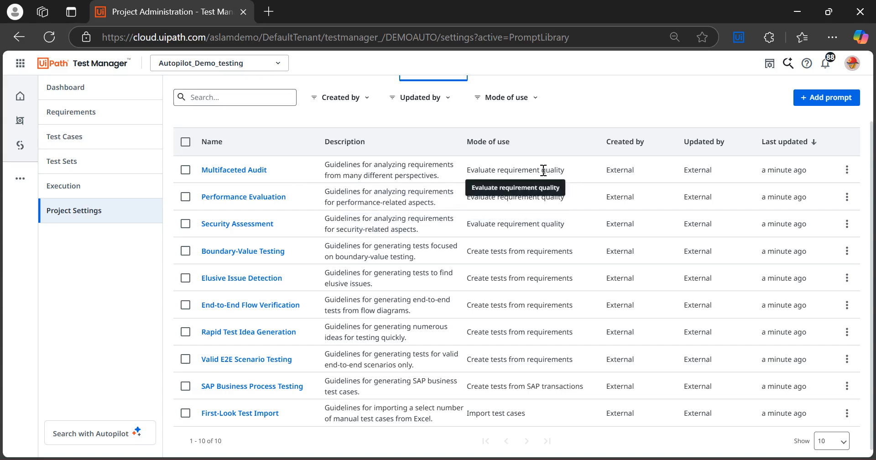
{"action": "left_click_drag", "start_coordinate": [542, 171], "coordinate": [571, 171]}
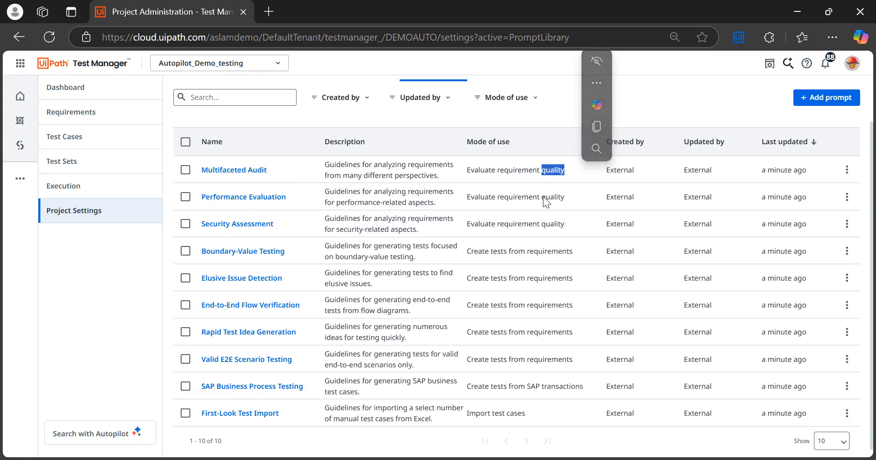
{"action": "left_click_drag", "start_coordinate": [542, 197], "coordinate": [565, 197]}
{"action": "left_click_drag", "start_coordinate": [540, 224], "coordinate": [563, 227]}
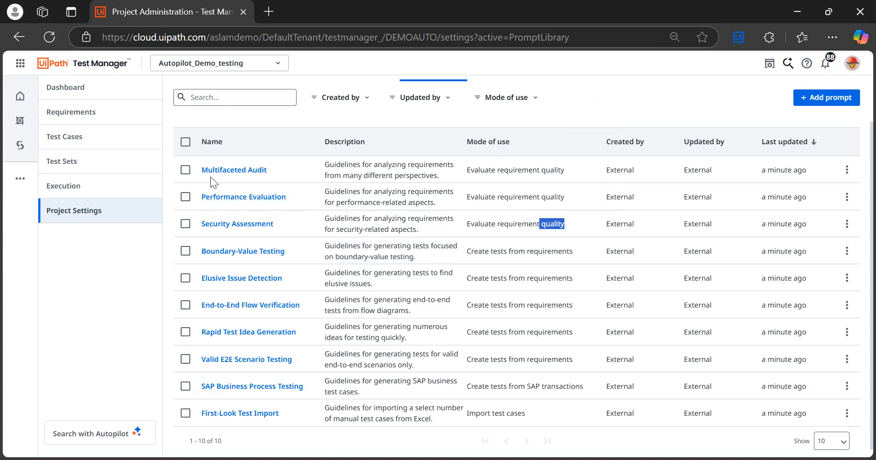
Step: Examine the modes of use of the prompts for creating tests from requirements or SAP transactions and for importing test cases
{"action": "left_click", "coordinate": [525, 253]}
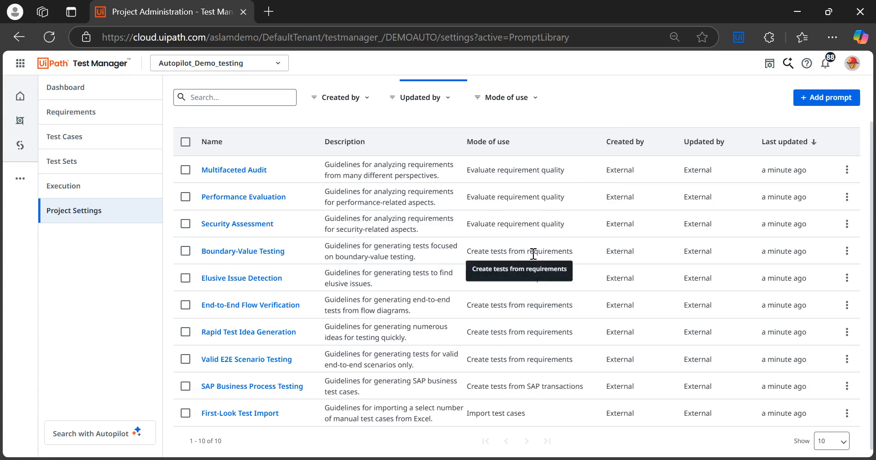
{"action": "double_click", "coordinate": [533, 254]}
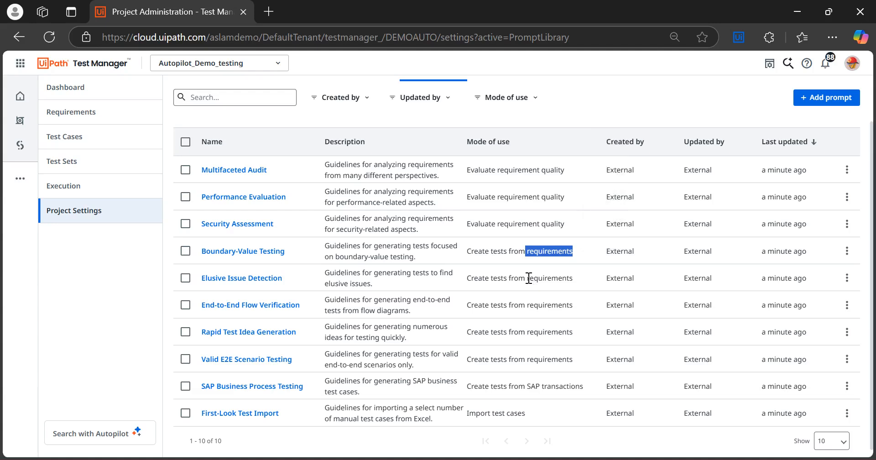
{"action": "left_click_drag", "start_coordinate": [529, 278], "coordinate": [587, 286]}
{"action": "left_click_drag", "start_coordinate": [530, 305], "coordinate": [577, 306]}
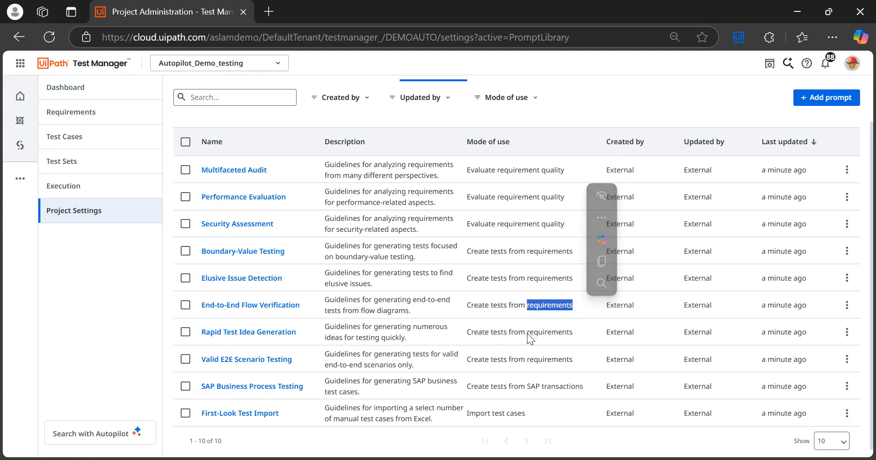
{"action": "left_click_drag", "start_coordinate": [528, 333], "coordinate": [574, 336]}
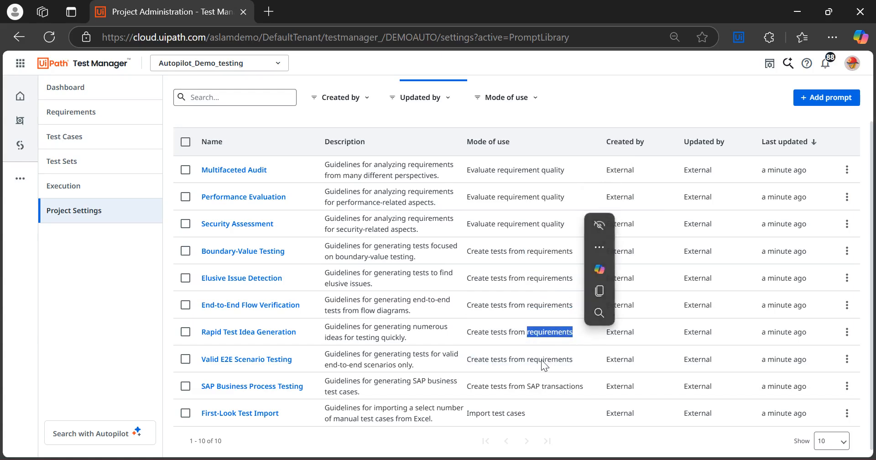
{"action": "left_click_drag", "start_coordinate": [528, 361], "coordinate": [574, 363]}
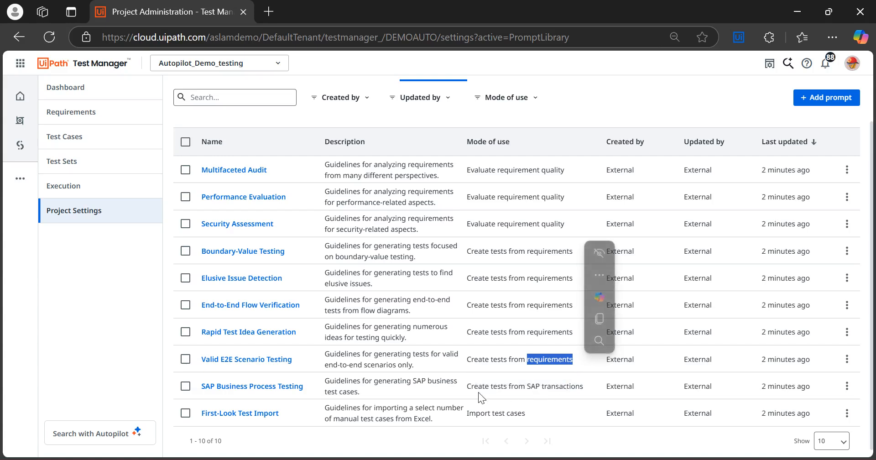
{"action": "left_click_drag", "start_coordinate": [467, 390], "coordinate": [575, 388]}
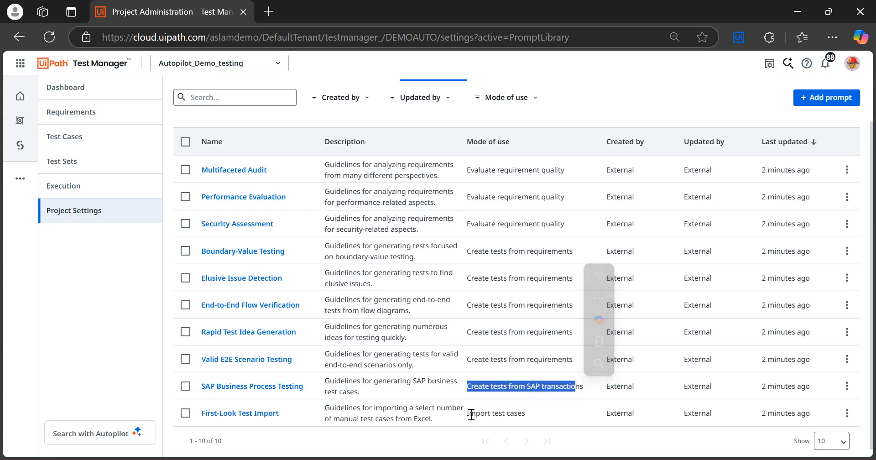
{"action": "left_click_drag", "start_coordinate": [471, 415], "coordinate": [527, 413]}
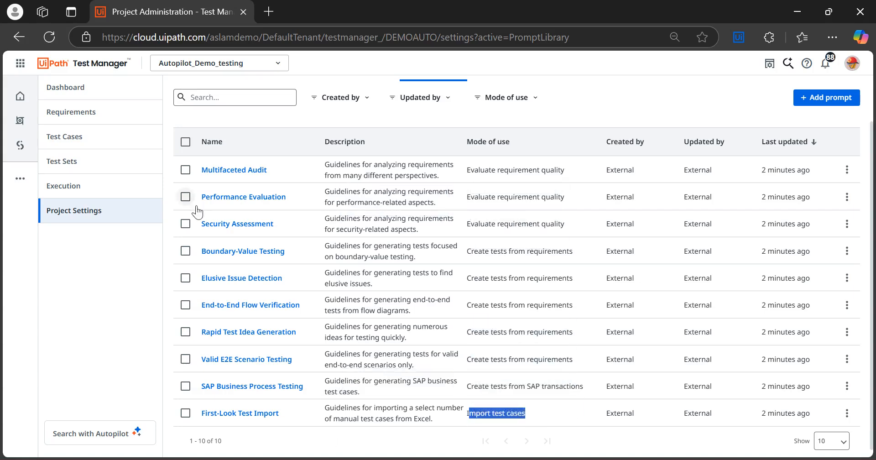
Step: Open the Multifaceted Audit prompt, read through its enhancement-suggestion instructions and return to the prompt library
{"action": "left_click", "coordinate": [237, 170]}
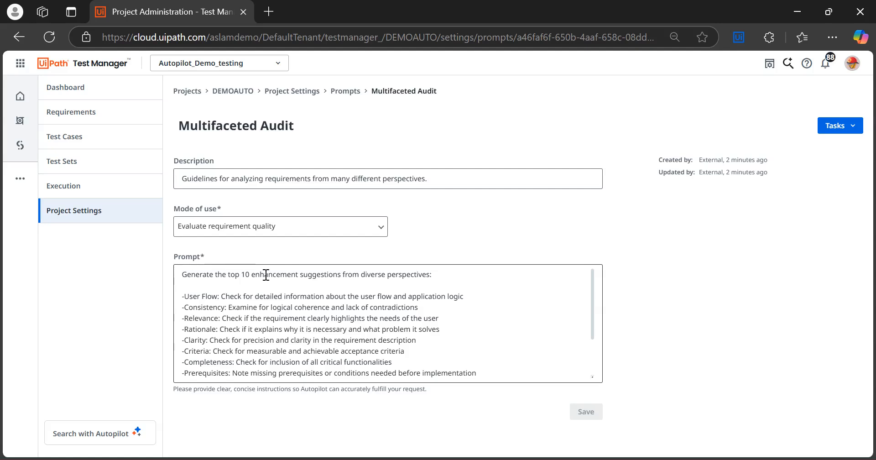
{"action": "left_click", "coordinate": [346, 274]}
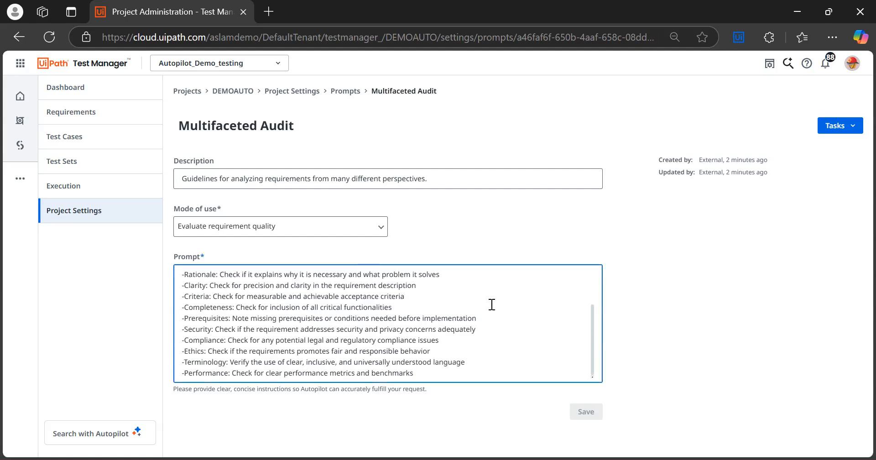
{"action": "left_click_drag", "start_coordinate": [593, 329], "coordinate": [591, 295]}
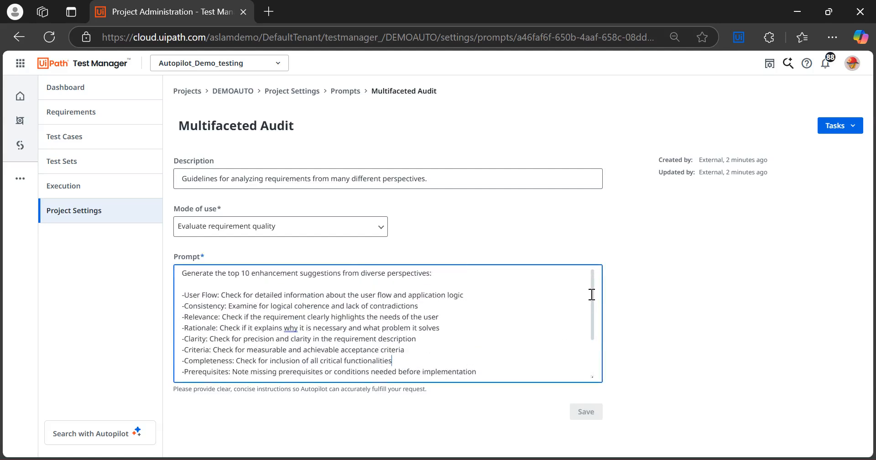
{"action": "left_click_drag", "start_coordinate": [445, 275], "coordinate": [223, 267]}
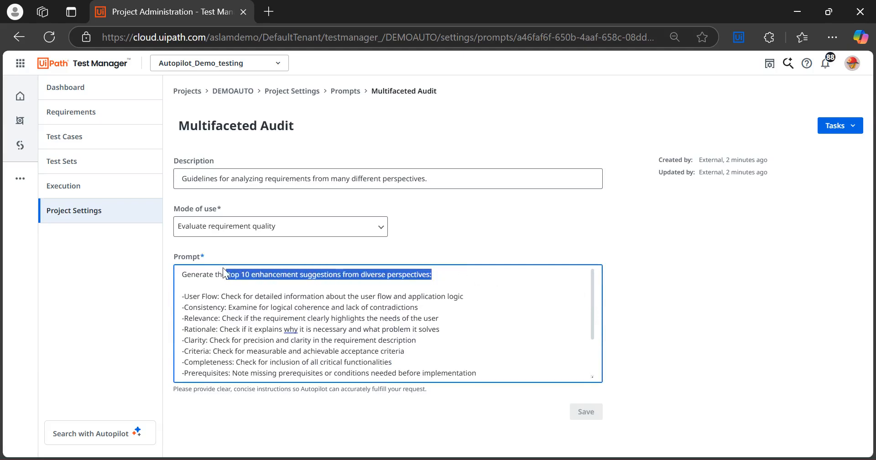
{"action": "left_click", "coordinate": [314, 299]}
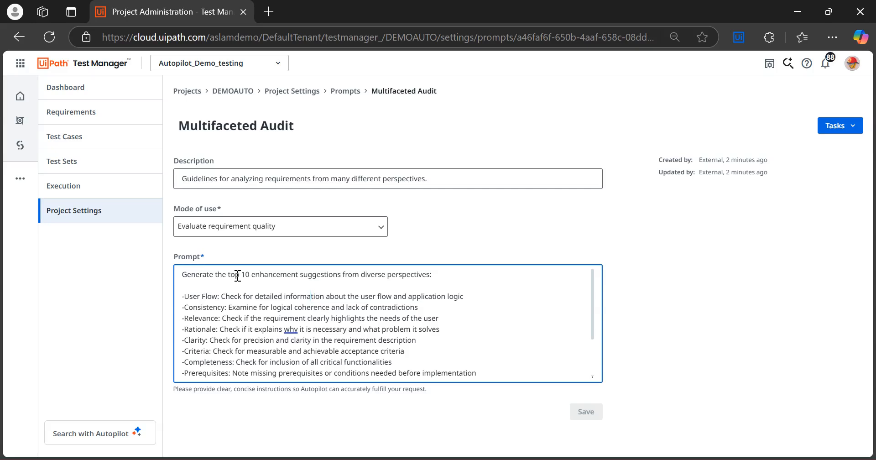
{"action": "left_click_drag", "start_coordinate": [236, 275], "coordinate": [274, 274]}
{"action": "left_click", "coordinate": [260, 280]}
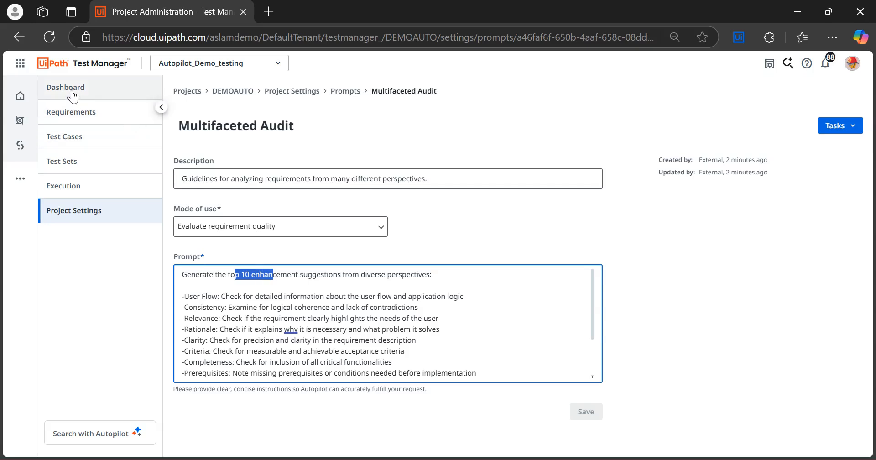
{"action": "left_click", "coordinate": [246, 274]}
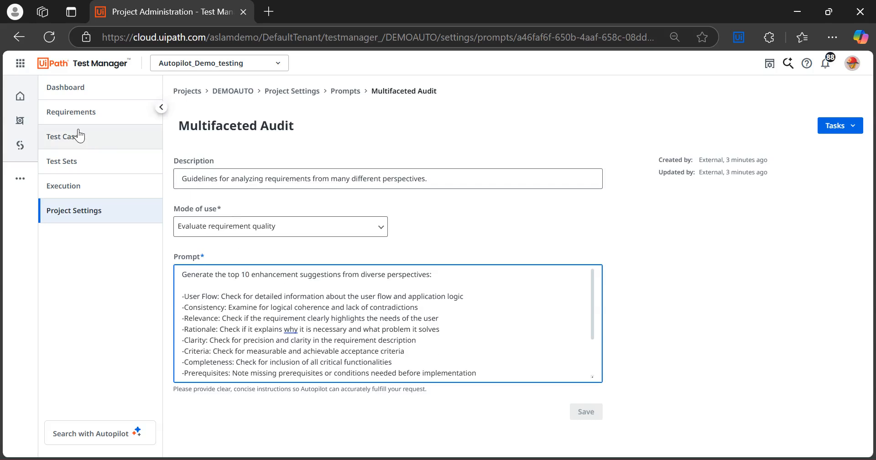
{"action": "left_click", "coordinate": [340, 93]}
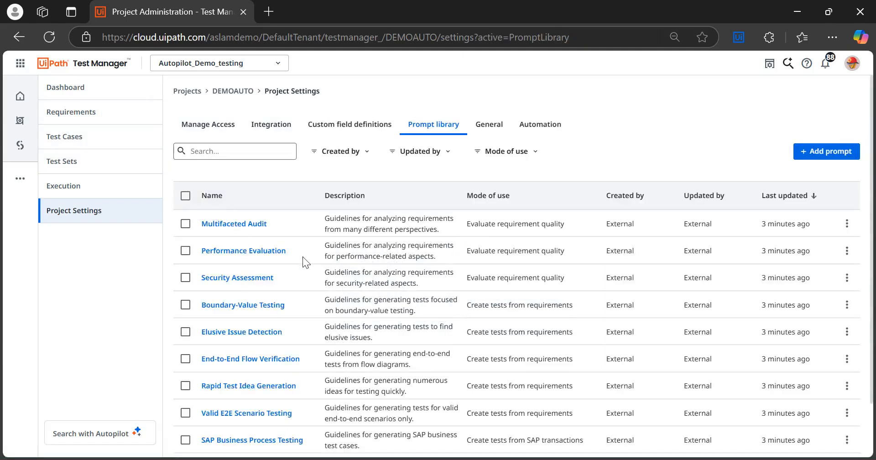
Step: Open the project's requirements, switch to the Notepad notes and copy "Extract data from SAP by using FBL1N" from the first line
{"action": "left_click", "coordinate": [69, 119]}
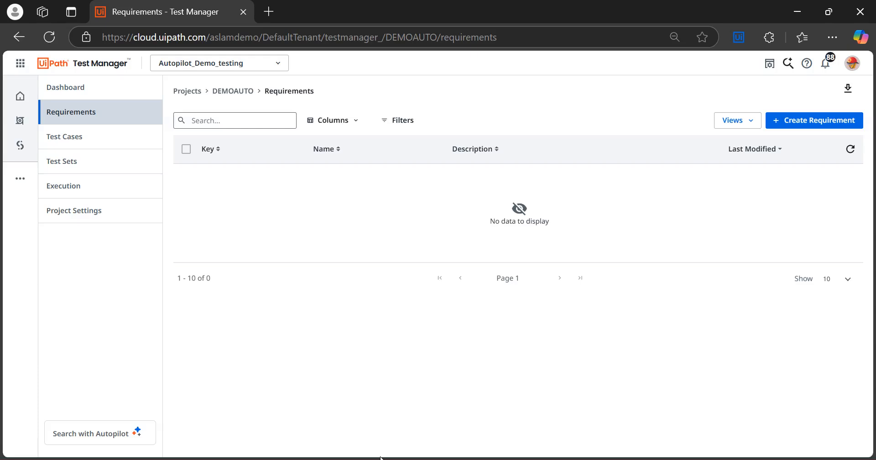
{"action": "key", "text": "alt+Tab"}
{"action": "key", "text": "alt+Tab"}
{"action": "key", "text": "alt+Tab"}
{"action": "key", "text": "alt+Tab"}
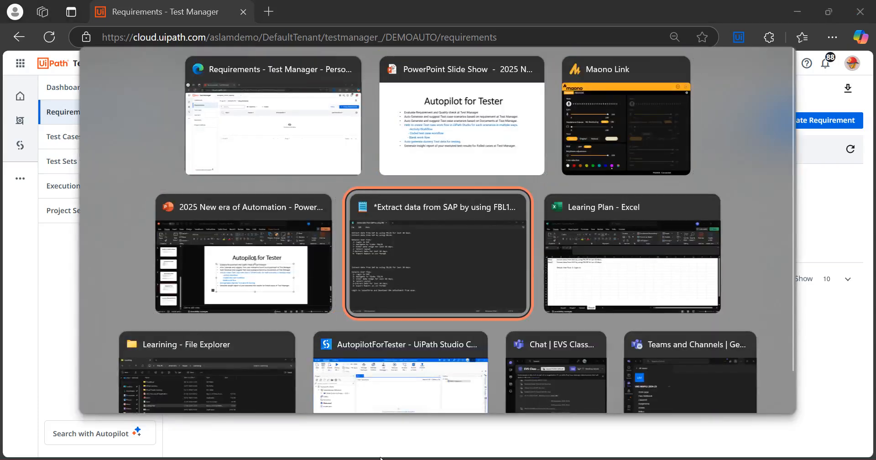
{"action": "key", "text": "alt+Tab"}
{"action": "key", "text": "alt+shift+Tab"}
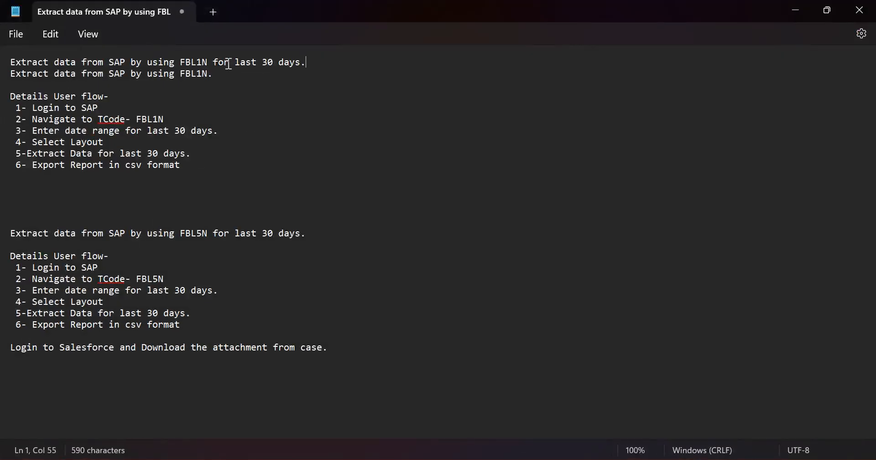
{"action": "left_click_drag", "start_coordinate": [213, 62], "coordinate": [8, 66]}
{"action": "key", "text": "ctrl+c"}
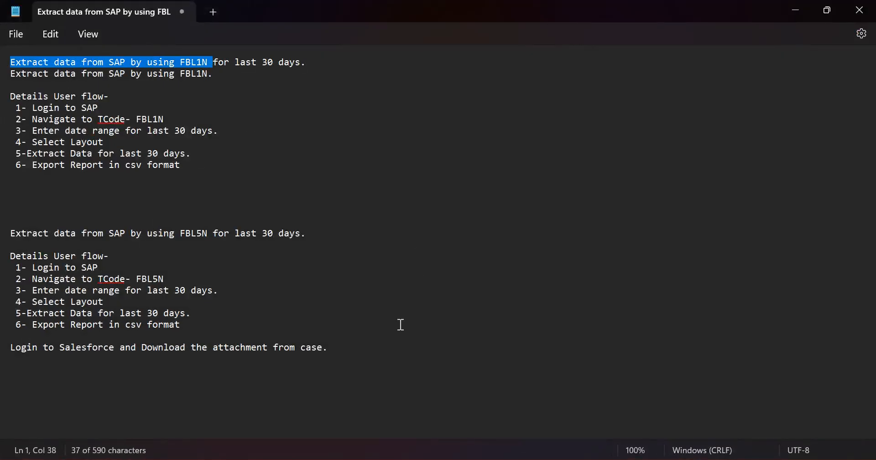
Step: Switch back to Test Manager and create a requirement with "Extract data from SAP by using FBL1N" as both name and description
{"action": "key", "text": "alt+Tab"}
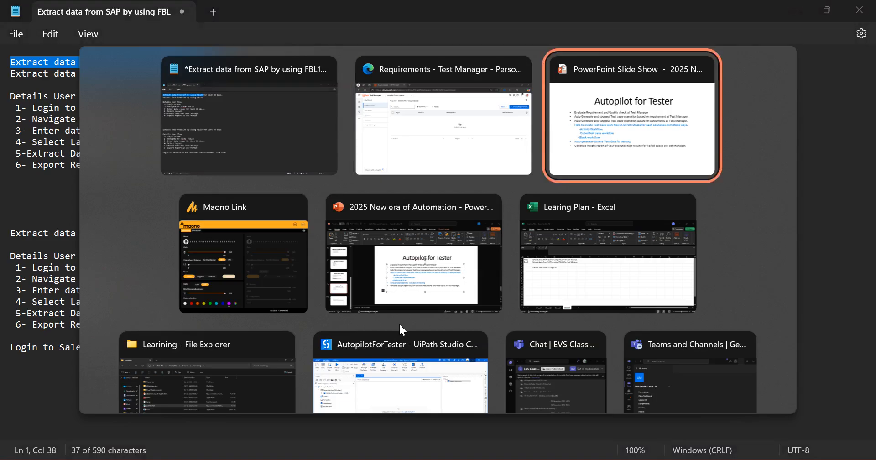
{"action": "key", "text": "alt+shift+Tab"}
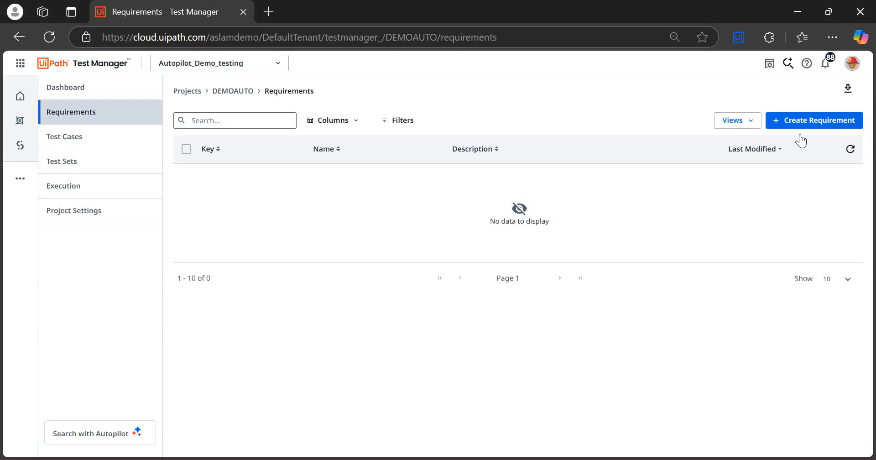
{"action": "left_click", "coordinate": [803, 120]}
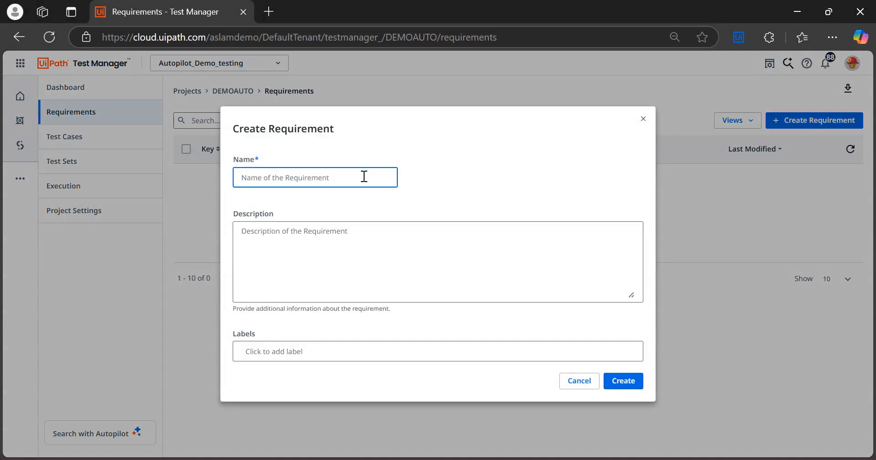
{"action": "left_click", "coordinate": [364, 176]}
{"action": "key", "text": "ctrl+v"}
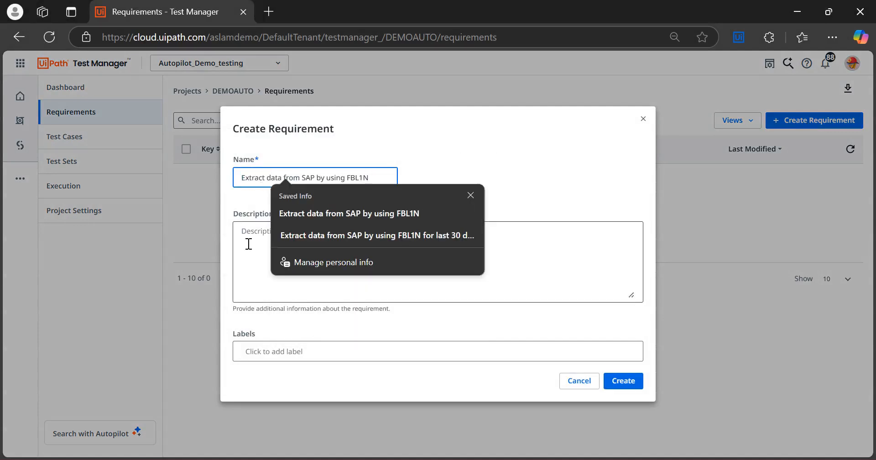
{"action": "left_click", "coordinate": [257, 268]}
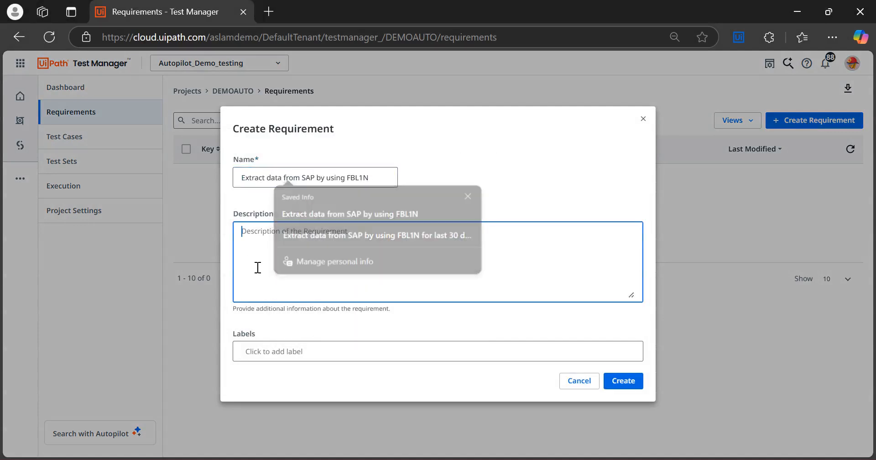
{"action": "key", "text": "ctrl+v"}
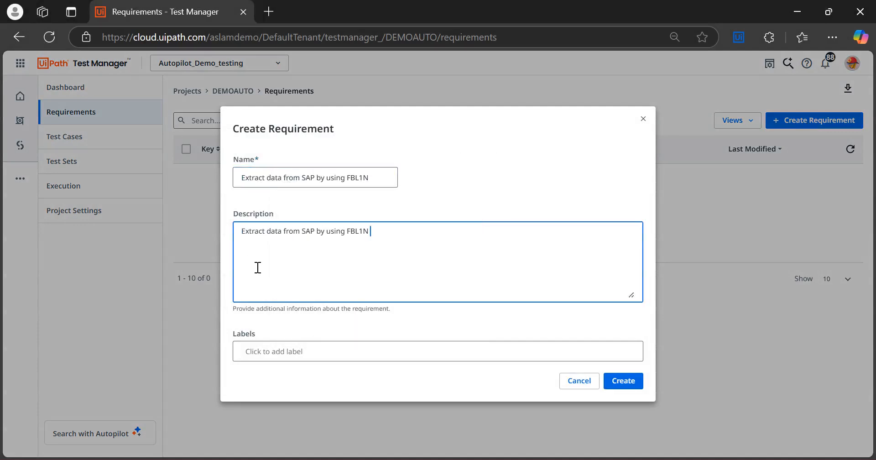
{"action": "left_click", "coordinate": [622, 381]}
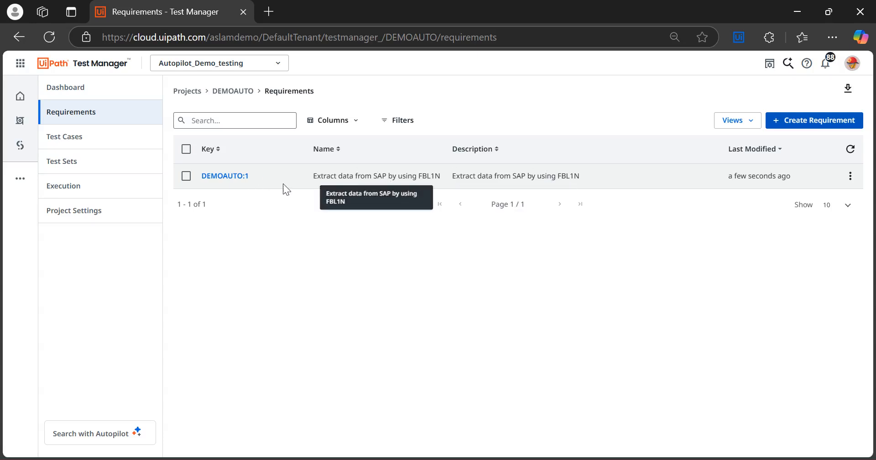
Step: Open requirement DEMOAUTO:1 and set up its quality evaluation without additional documents, using the Multifaceted Audit prompt
{"action": "left_click", "coordinate": [226, 177]}
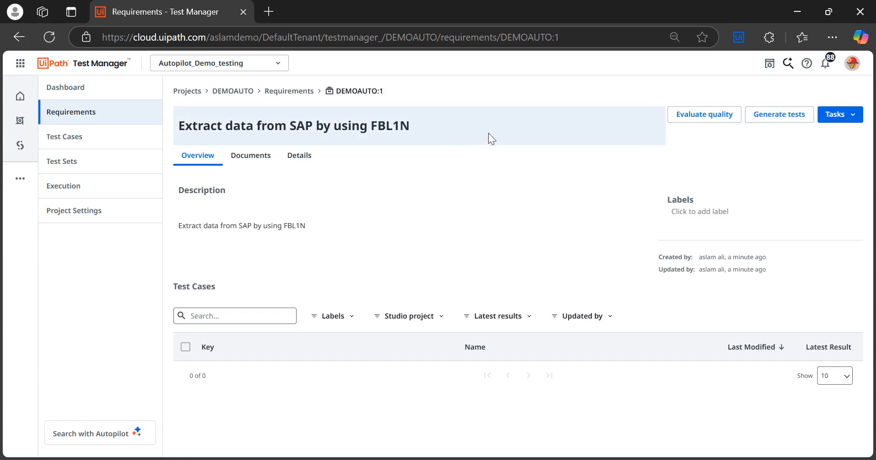
{"action": "left_click", "coordinate": [698, 118]}
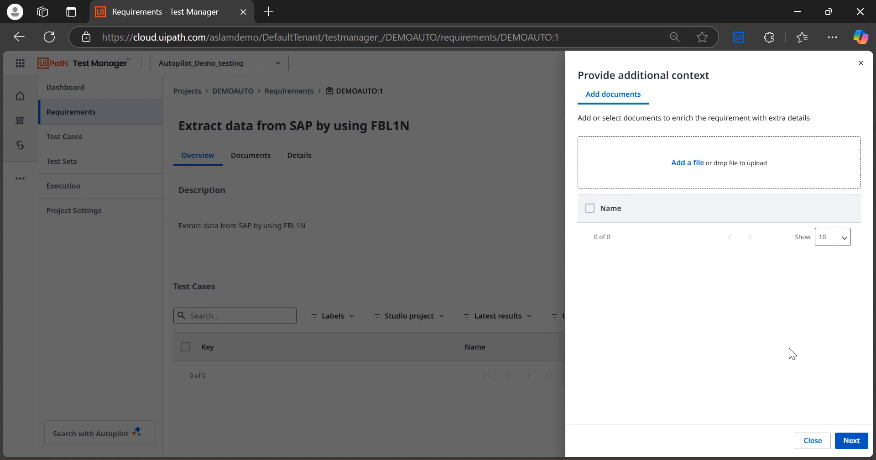
{"action": "left_click", "coordinate": [852, 441]}
{"action": "left_click", "coordinate": [740, 217]}
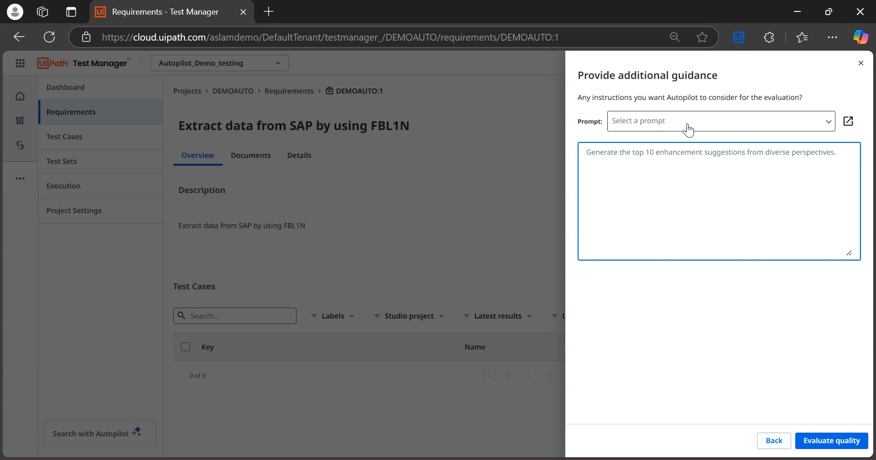
{"action": "left_click", "coordinate": [759, 127]}
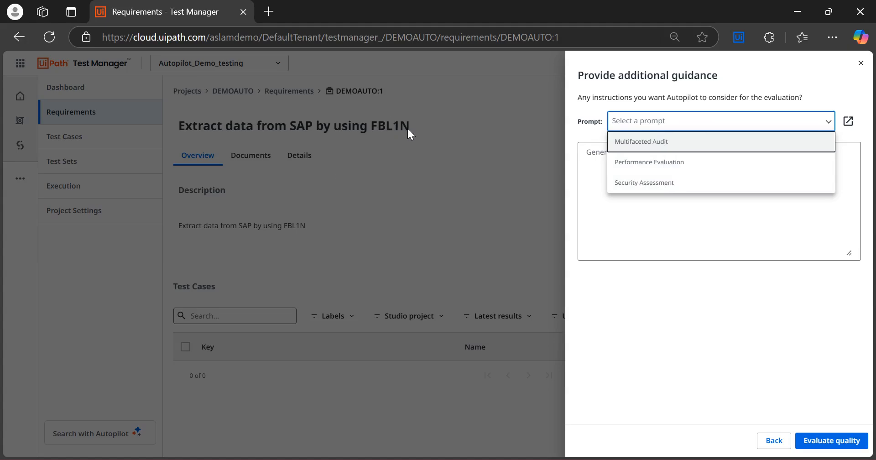
{"action": "left_click", "coordinate": [636, 145]}
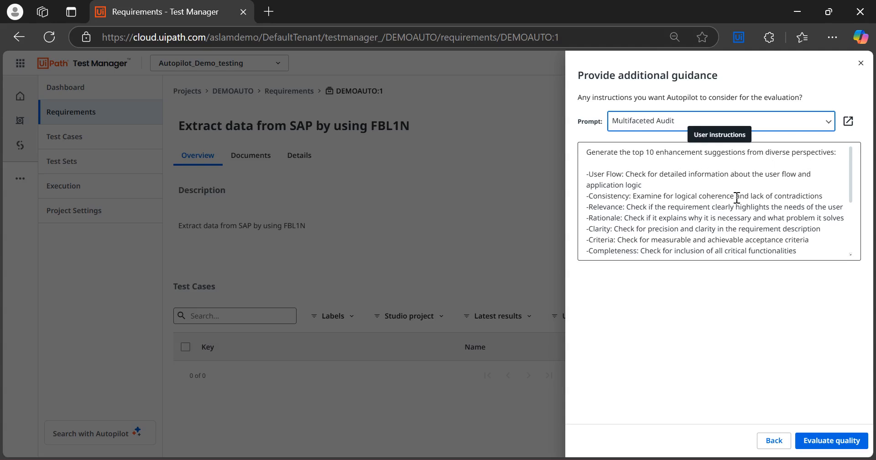
Step: Change a number in the audit prompt's instructions to 5 and run the quality evaluation
{"action": "left_click", "coordinate": [611, 176]}
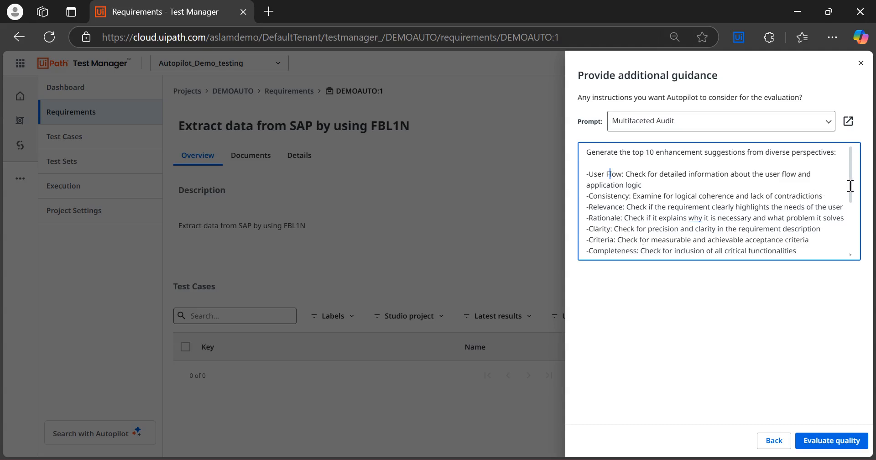
{"action": "left_click_drag", "start_coordinate": [851, 186], "coordinate": [855, 169]}
{"action": "key", "text": "Delete"}
{"action": "type", "text": "5"}
{"action": "left_click", "coordinate": [831, 445]}
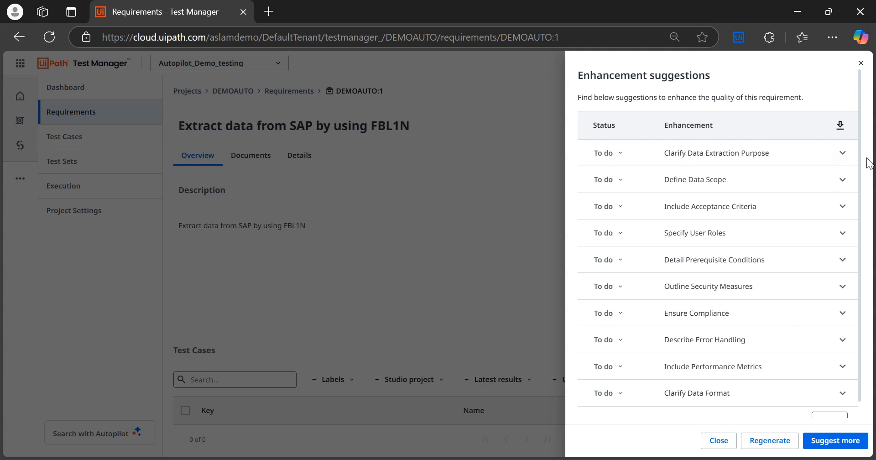
Step: Add the enhancement suggestions Clarify Data Extraction Purpose and Define Data Scope to the requirement
{"action": "left_click", "coordinate": [843, 155]}
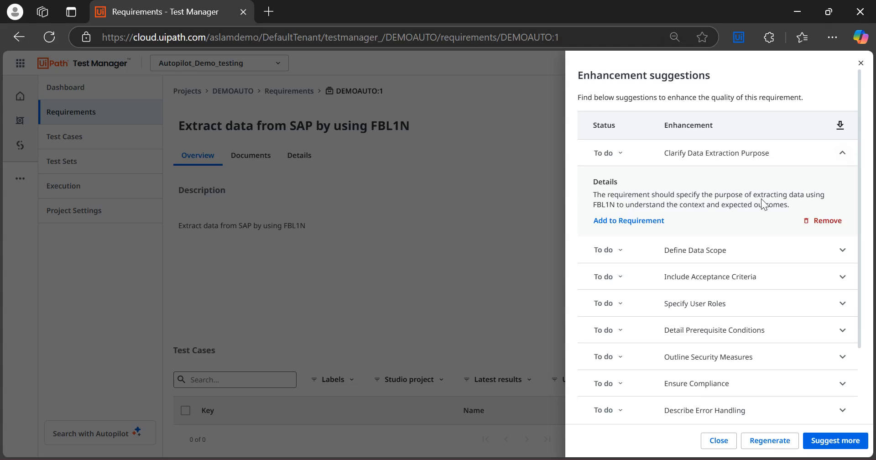
{"action": "left_click", "coordinate": [623, 222]}
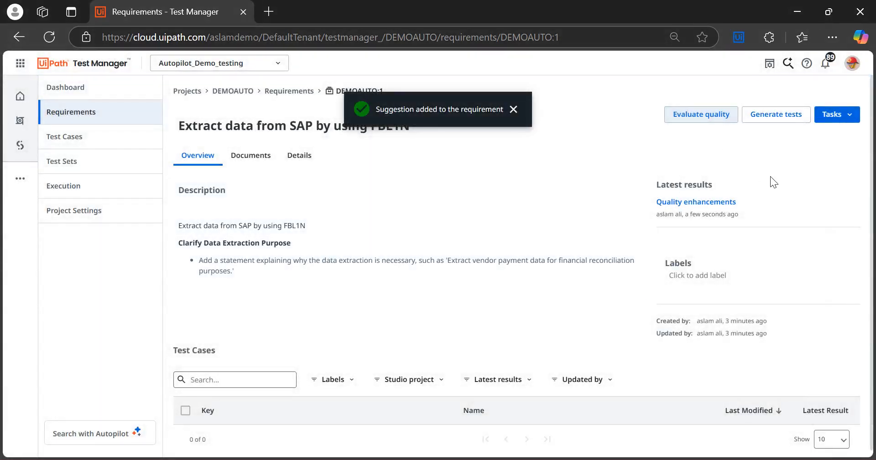
{"action": "left_click", "coordinate": [696, 202]}
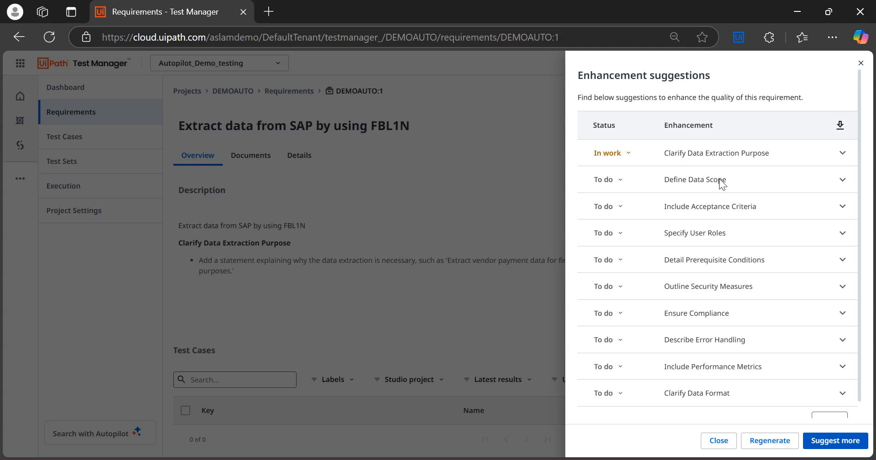
{"action": "left_click", "coordinate": [843, 181]}
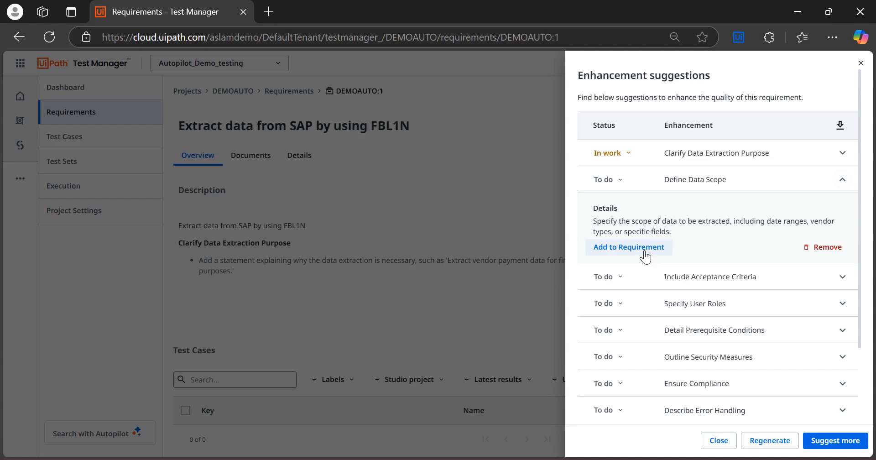
{"action": "left_click", "coordinate": [629, 246]}
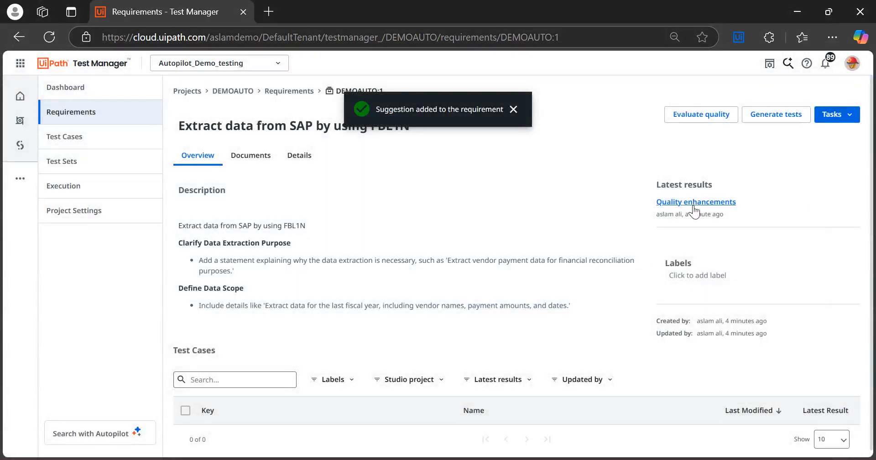
Step: Add the Include Acceptance Criteria and Detail Prerequisite Conditions suggestions from the quality enhancements to the requirement
{"action": "left_click", "coordinate": [694, 203]}
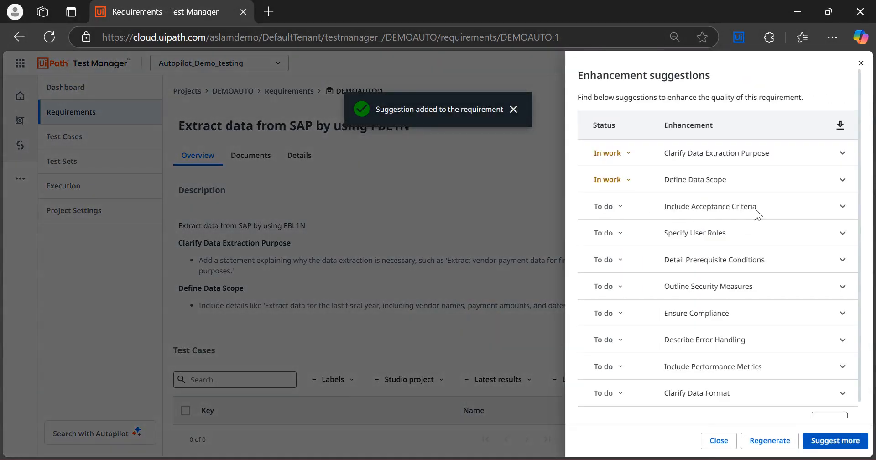
{"action": "left_click", "coordinate": [843, 208]}
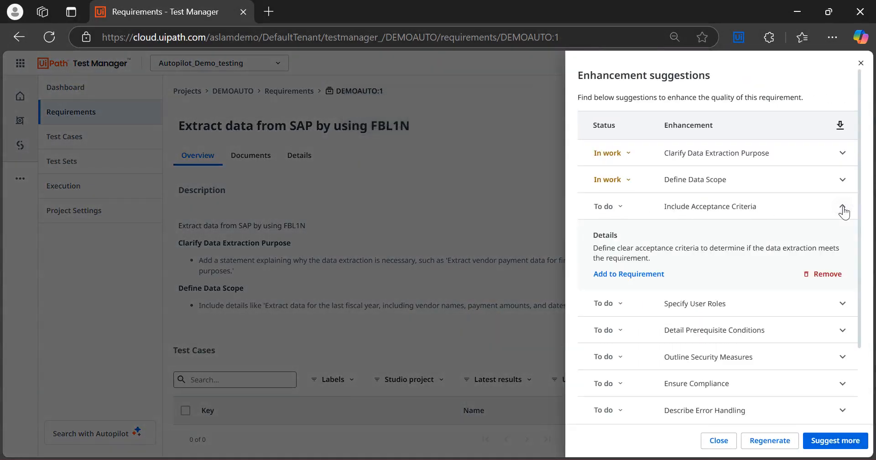
{"action": "left_click", "coordinate": [648, 276]}
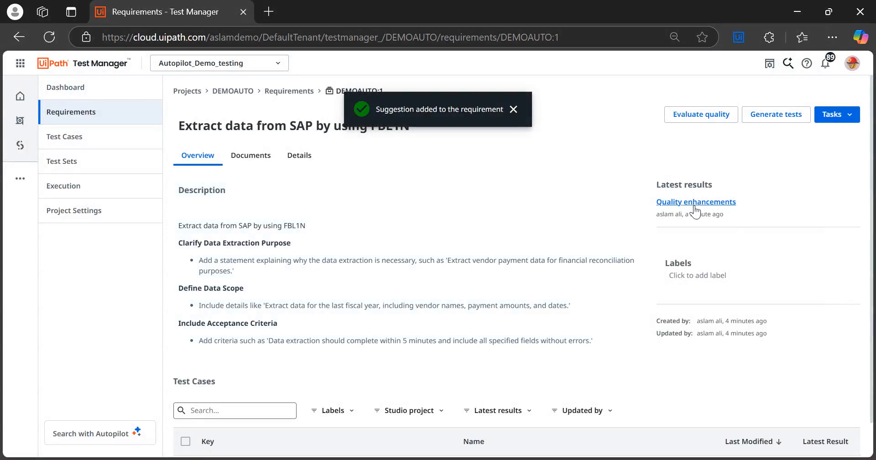
{"action": "left_click", "coordinate": [695, 205]}
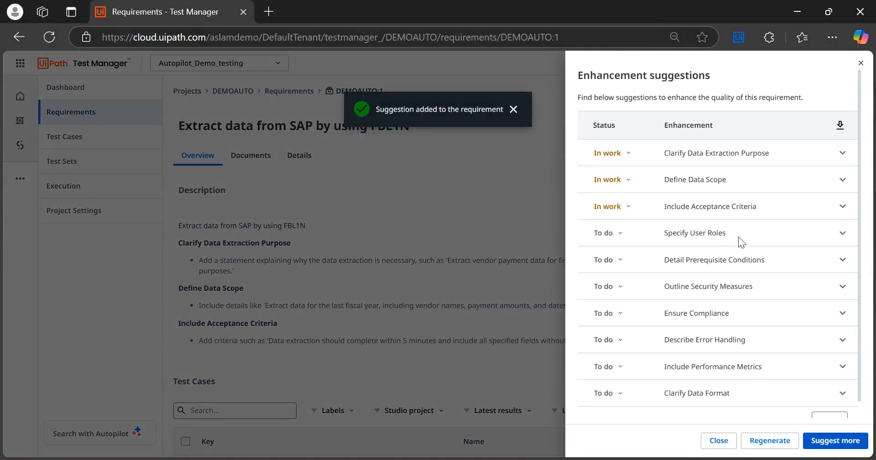
{"action": "left_click", "coordinate": [843, 233]}
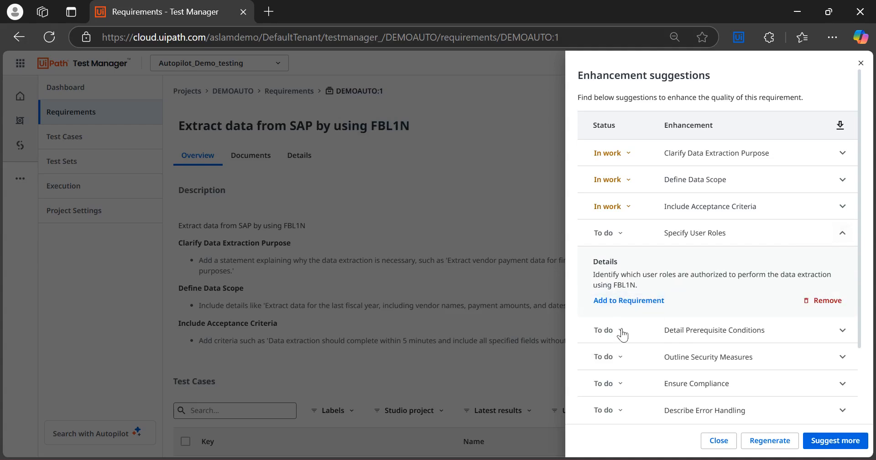
{"action": "left_click", "coordinate": [845, 334]}
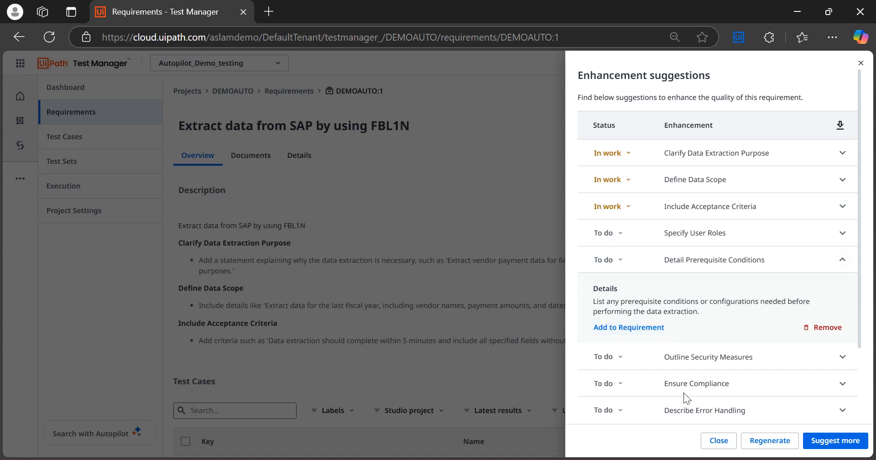
{"action": "left_click", "coordinate": [627, 328]}
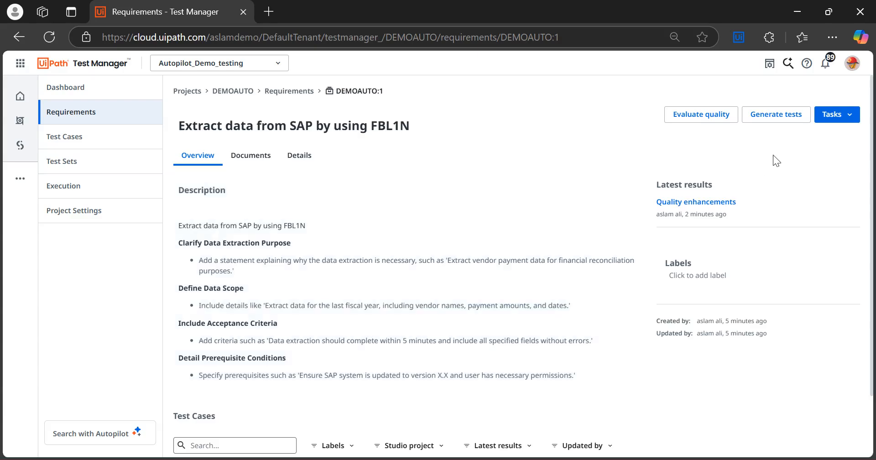
Step: Generate tests for the requirement without additional documents, using the Valid E2E Scenario Testing prompt
{"action": "left_click", "coordinate": [782, 118]}
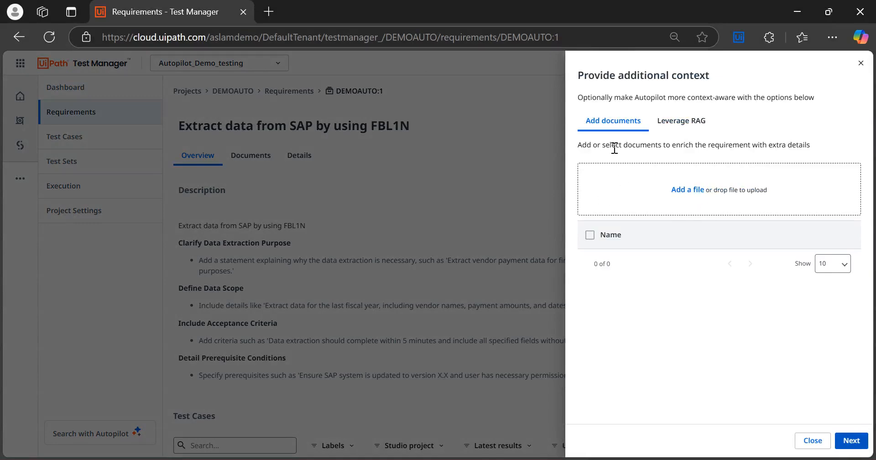
{"action": "left_click", "coordinate": [856, 440]}
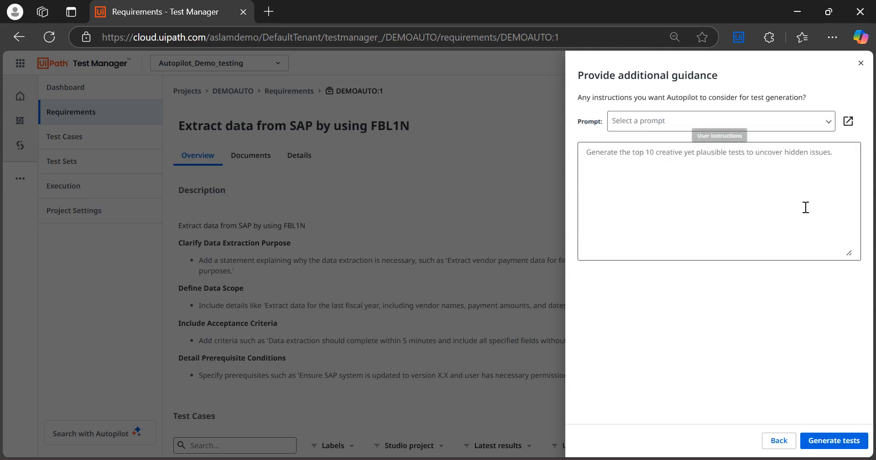
{"action": "left_click", "coordinate": [757, 123]}
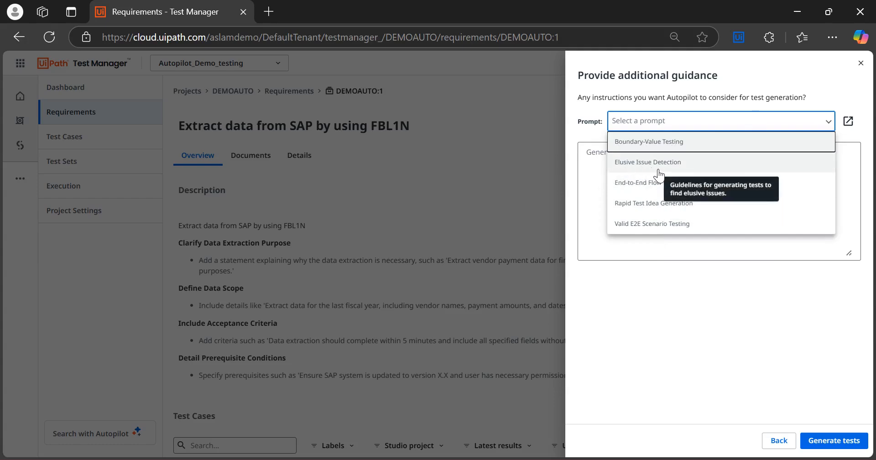
{"action": "left_click", "coordinate": [647, 224]}
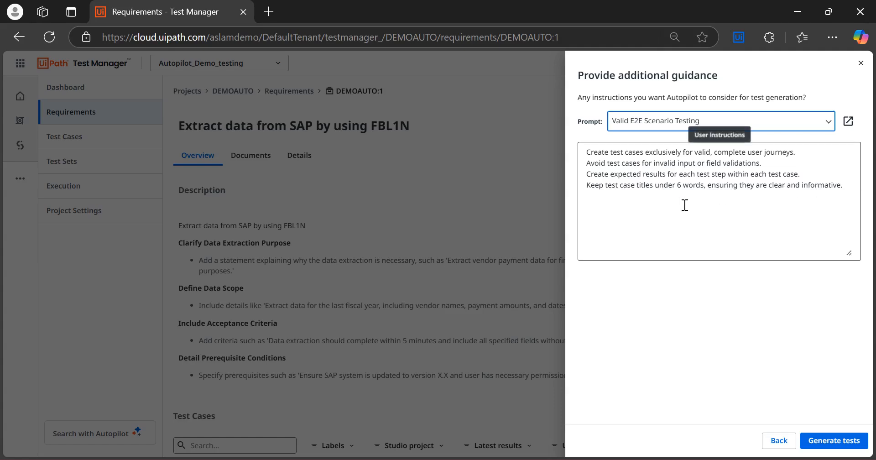
{"action": "left_click", "coordinate": [847, 185]}
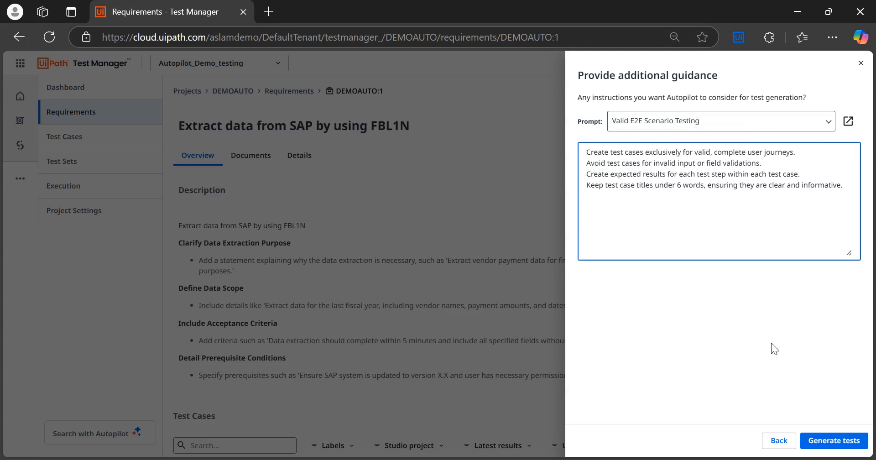
{"action": "left_click", "coordinate": [851, 449]}
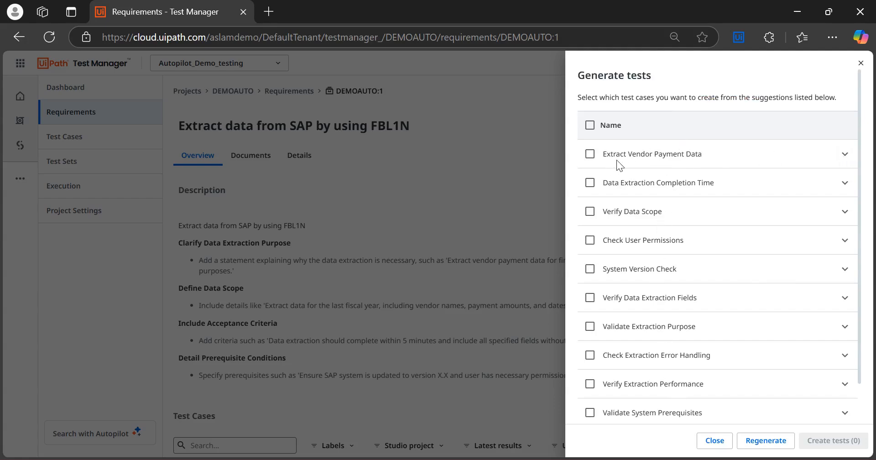
Step: Review the steps of the suggested test Extract Vendor Payment Data and select it for creation
{"action": "left_click", "coordinate": [846, 155]}
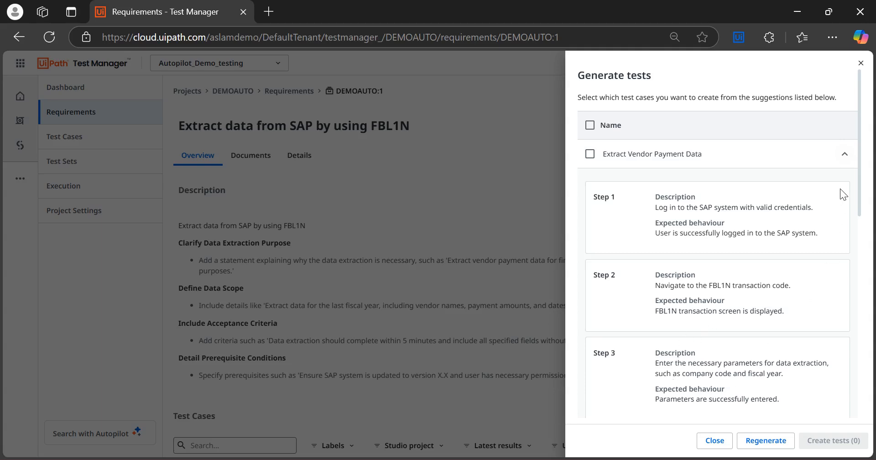
{"action": "left_click", "coordinate": [591, 155]}
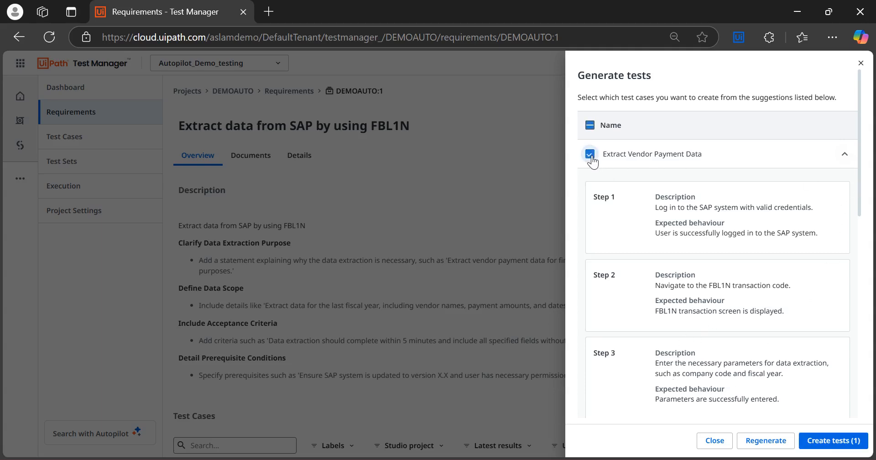
{"action": "left_click", "coordinate": [840, 159]}
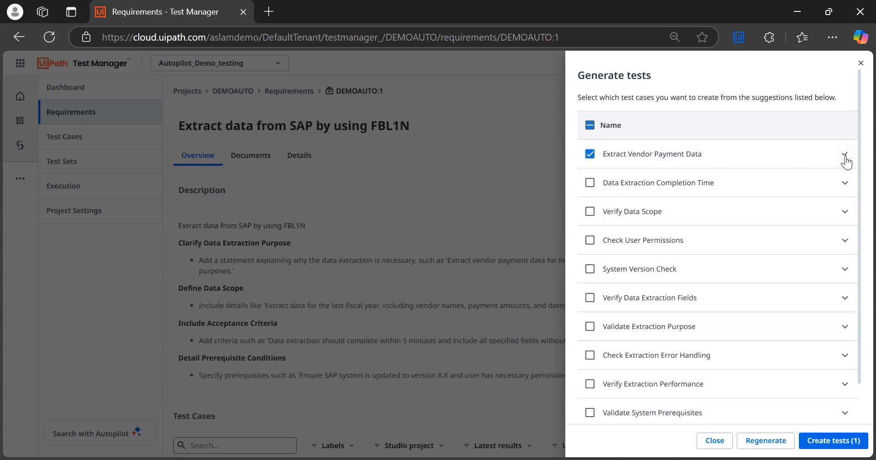
Step: Review the steps of the suggested test Data Extraction Completion Time, leaving it unselected for creation
{"action": "left_click", "coordinate": [591, 184]}
{"action": "left_click", "coordinate": [845, 184]}
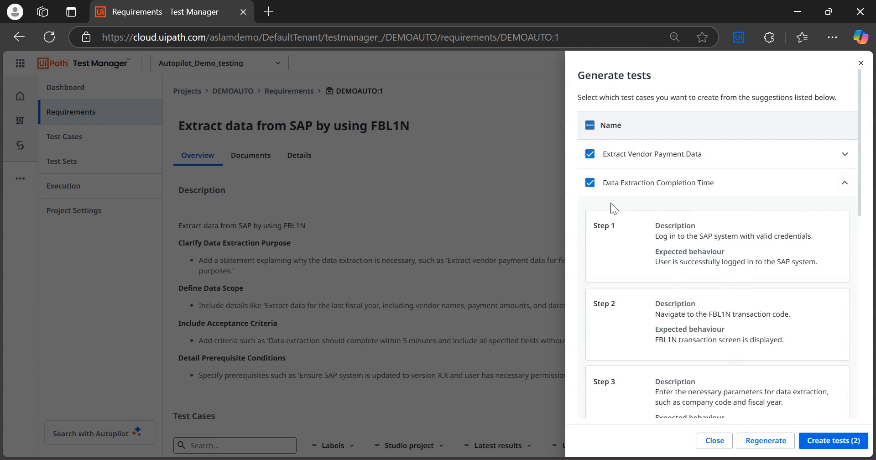
{"action": "left_click", "coordinate": [590, 183]}
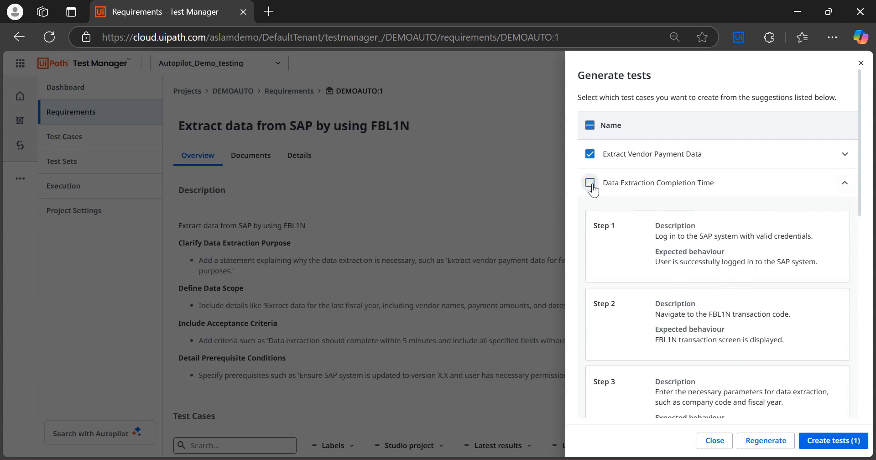
{"action": "left_click", "coordinate": [845, 183]}
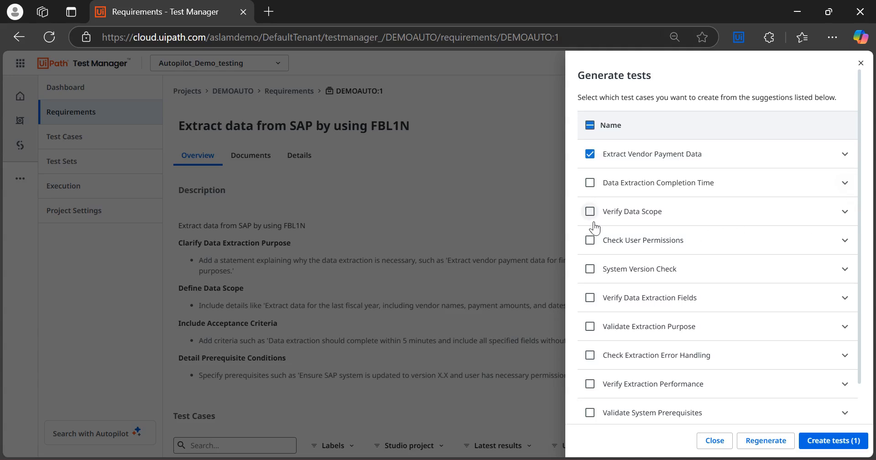
Step: Review the steps of the suggested test Verify Data Scope and select it for creation
{"action": "left_click", "coordinate": [843, 213]}
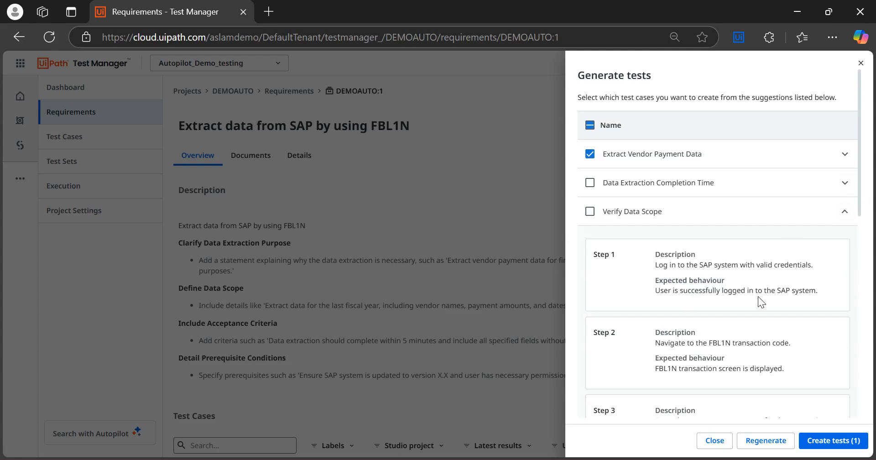
{"action": "left_click", "coordinate": [589, 213]}
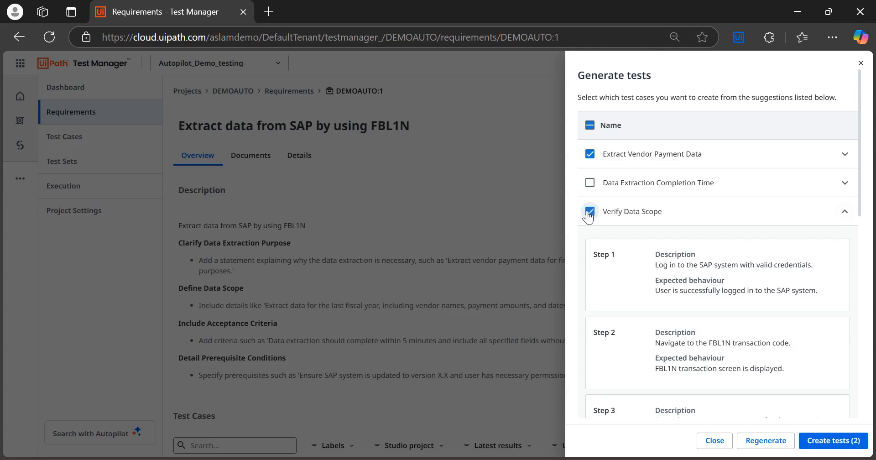
{"action": "left_click", "coordinate": [848, 213]}
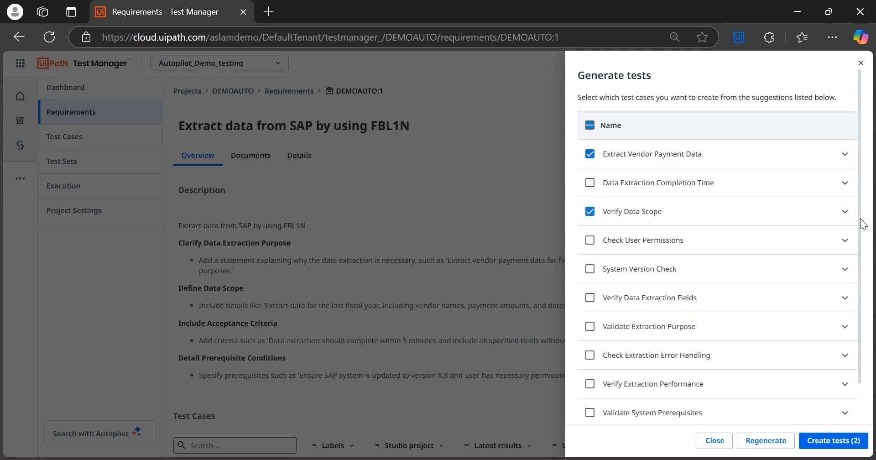
Step: Select the suggested test Check User Permissions for creation and review its steps
{"action": "scroll", "coordinate": [866, 254], "scroll_direction": "down", "scroll_amount": 1}
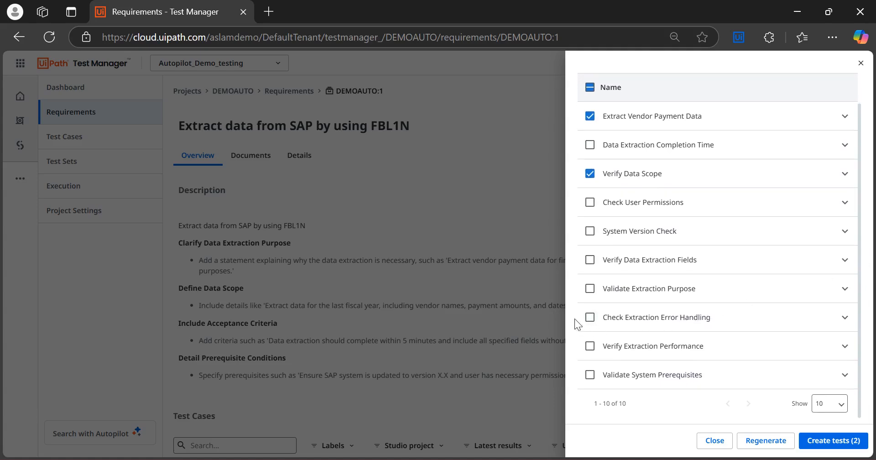
{"action": "left_click", "coordinate": [589, 203]}
{"action": "left_click", "coordinate": [846, 202]}
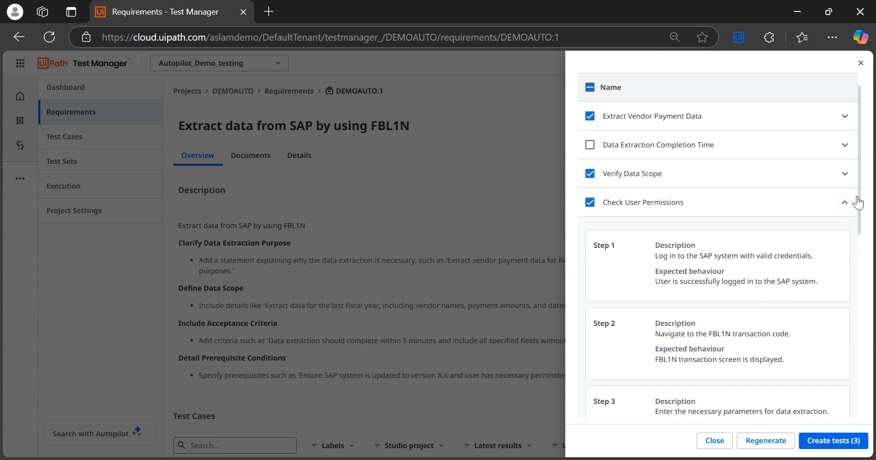
{"action": "scroll", "coordinate": [858, 202], "scroll_direction": "down", "scroll_amount": 3}
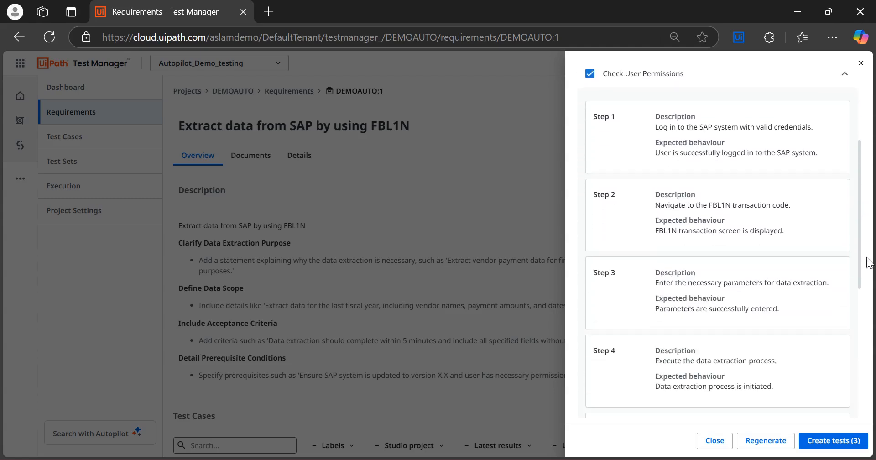
{"action": "left_click_drag", "start_coordinate": [870, 263], "coordinate": [872, 233]}
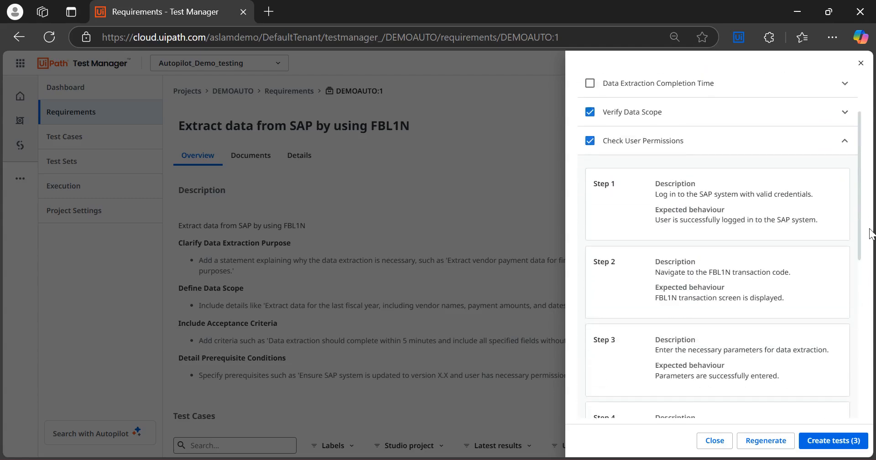
{"action": "left_click", "coordinate": [844, 142]}
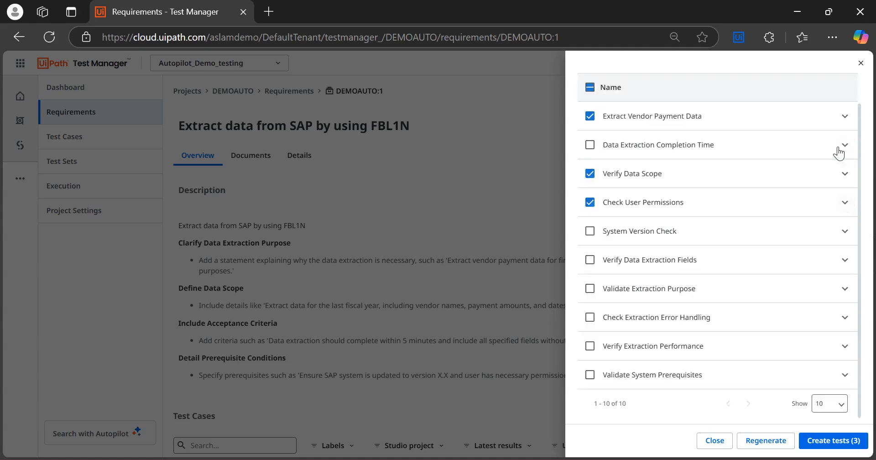
Step: Add System Version Check and Verify Data Extraction Fields to the selection and create all the selected tests
{"action": "left_click", "coordinate": [591, 232]}
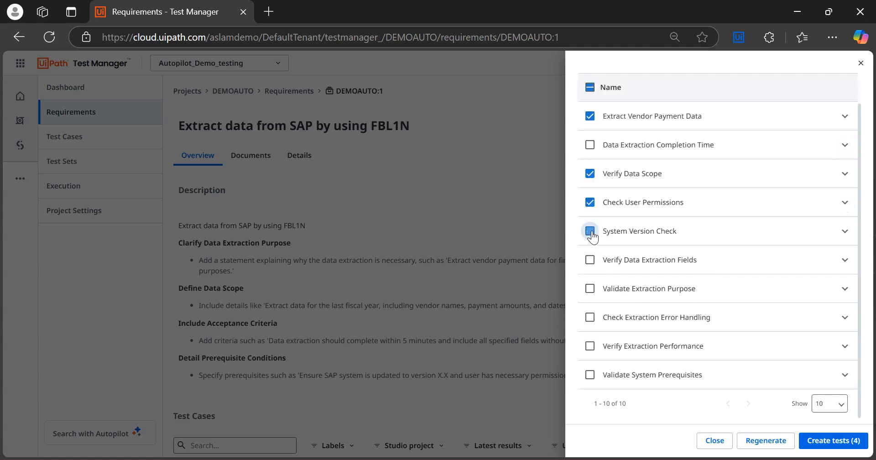
{"action": "left_click", "coordinate": [590, 260]}
{"action": "left_click", "coordinate": [838, 445]}
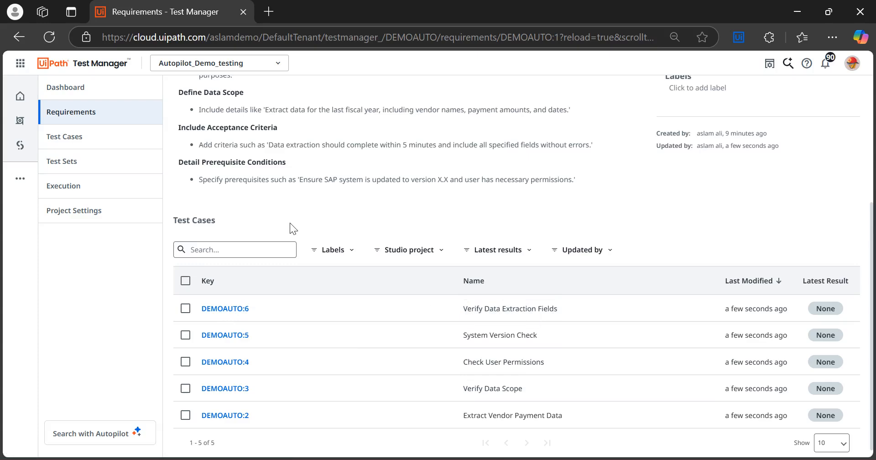
Step: Check the project's list of test cases and their descriptions, and return to the requirements list
{"action": "left_click", "coordinate": [72, 121]}
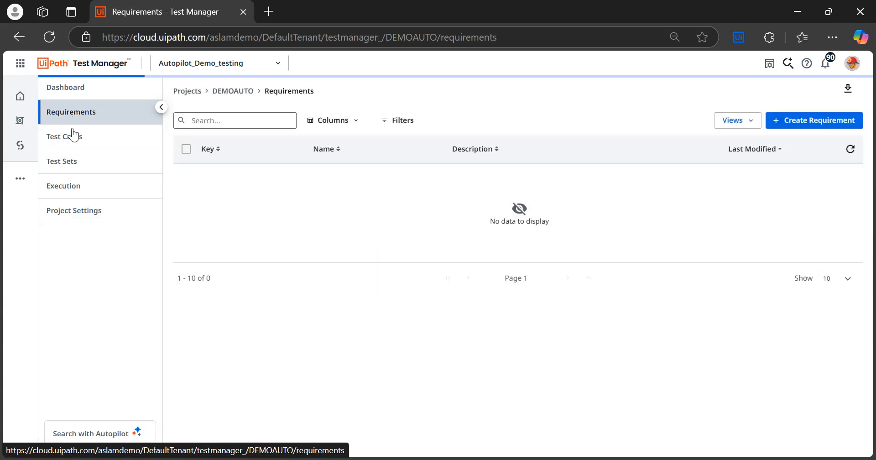
{"action": "left_click", "coordinate": [71, 139]}
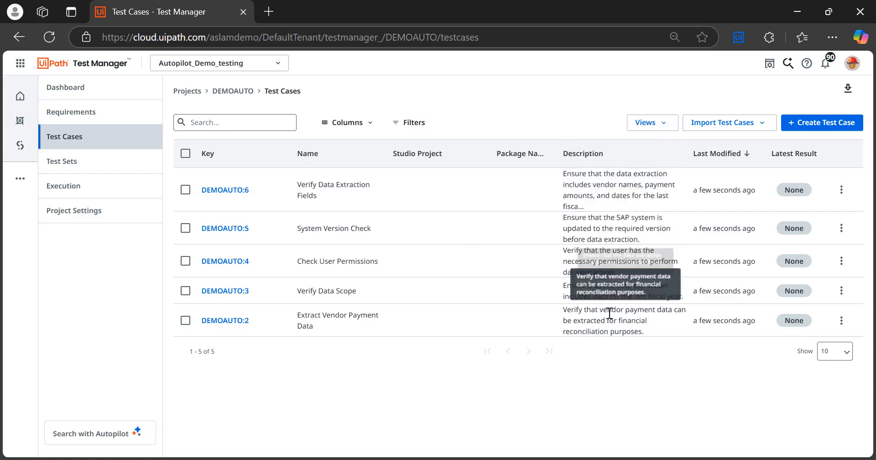
{"action": "left_click", "coordinate": [73, 118]}
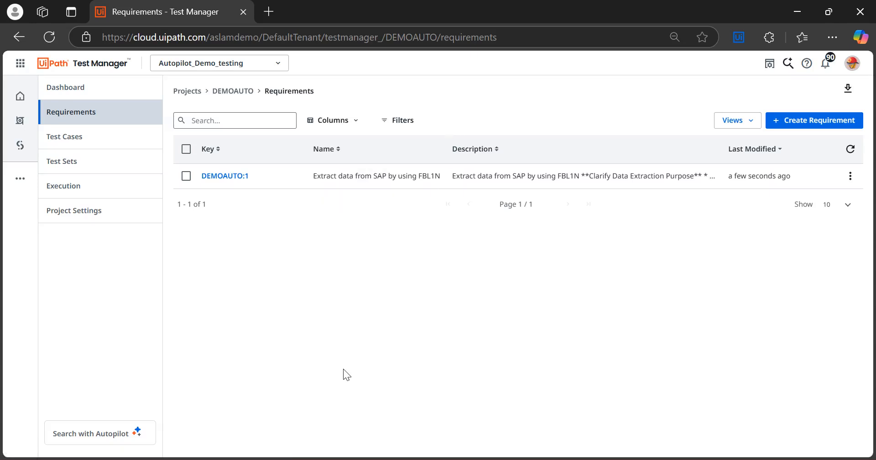
Step: Switch to the Notepad document holding the FBL1N and FBL5N requirement notes
{"action": "key", "text": "alt+Tab"}
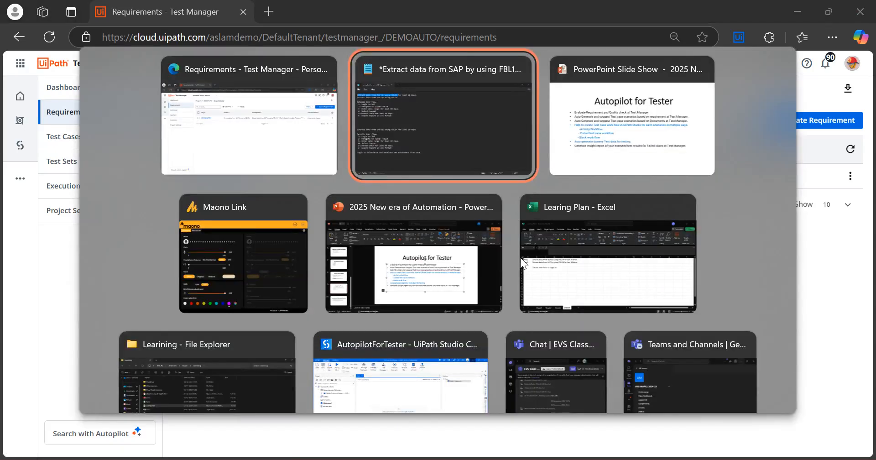
{"action": "key", "text": "alt+Tab"}
{"action": "key", "text": "alt+Tab"}
{"action": "key", "text": "alt+Tab"}
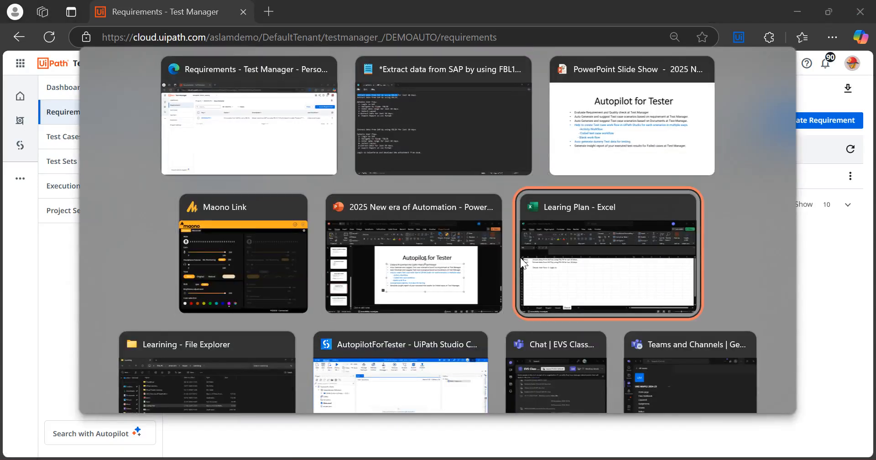
{"action": "key", "text": "shift+alt+Tab"}
{"action": "key", "text": "shift+alt+Tab"}
{"action": "key", "text": "shift+alt+Tab"}
{"action": "key", "text": "shift+alt+Tab"}
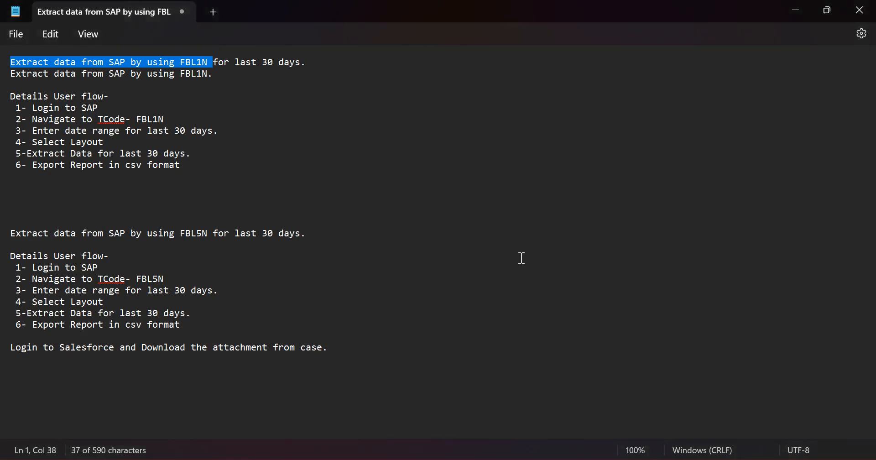
{"action": "left_click", "coordinate": [207, 168]}
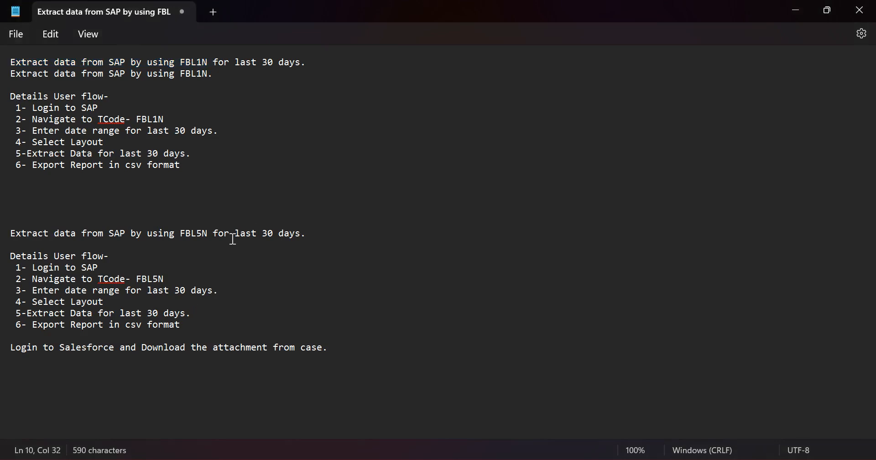
{"action": "left_click_drag", "start_coordinate": [216, 234], "coordinate": [314, 232]}
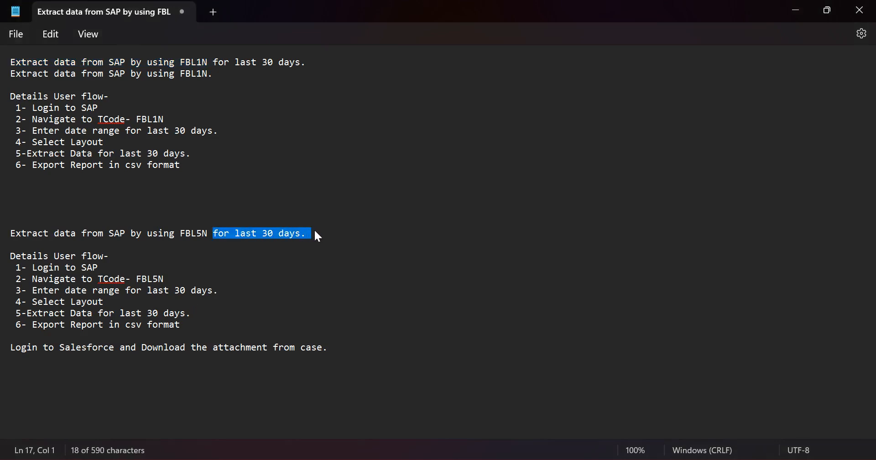
{"action": "key", "text": "BackSpace"}
{"action": "key", "text": "ctrl+z"}
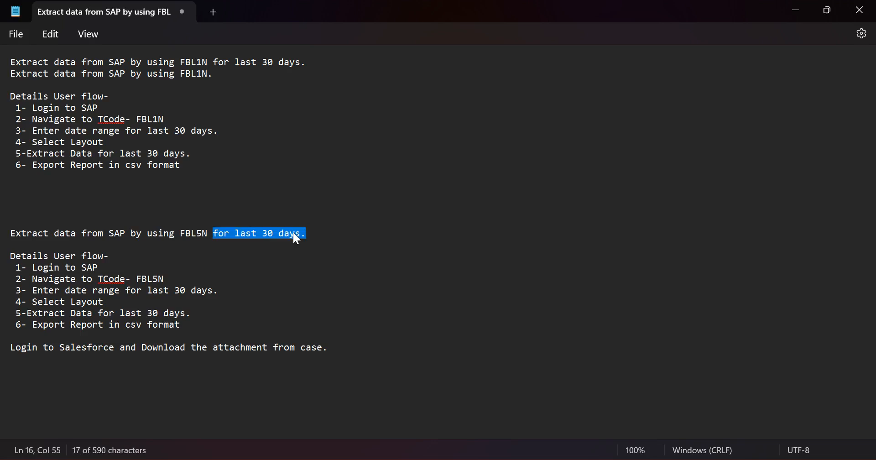
Step: Copy the FBL5N requirement with its six-step user flow and paste it as the description of a new requirement in Test Manager
{"action": "left_click_drag", "start_coordinate": [193, 325], "coordinate": [1, 233]}
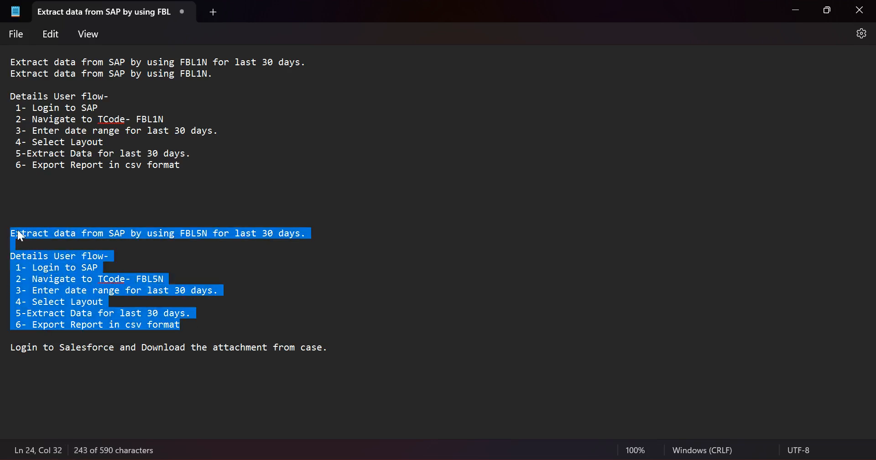
{"action": "key", "text": "alt+Tab"}
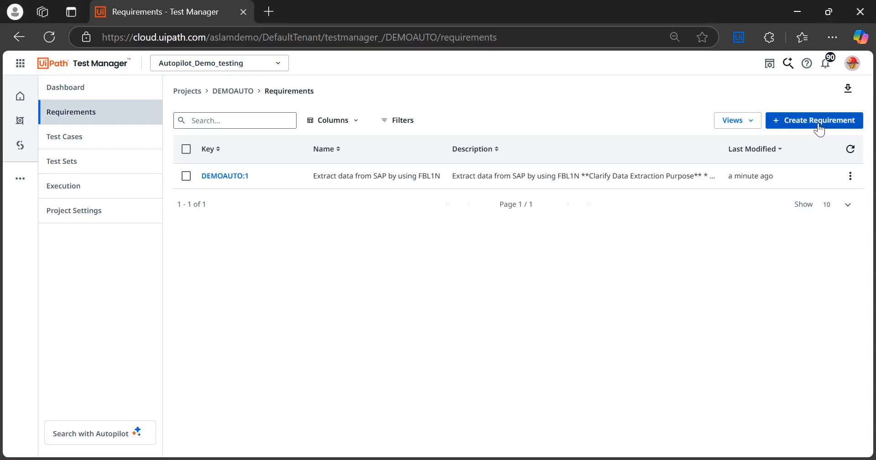
{"action": "left_click", "coordinate": [819, 131]}
{"action": "left_click", "coordinate": [404, 248]}
{"action": "key", "text": "ctrl+v"}
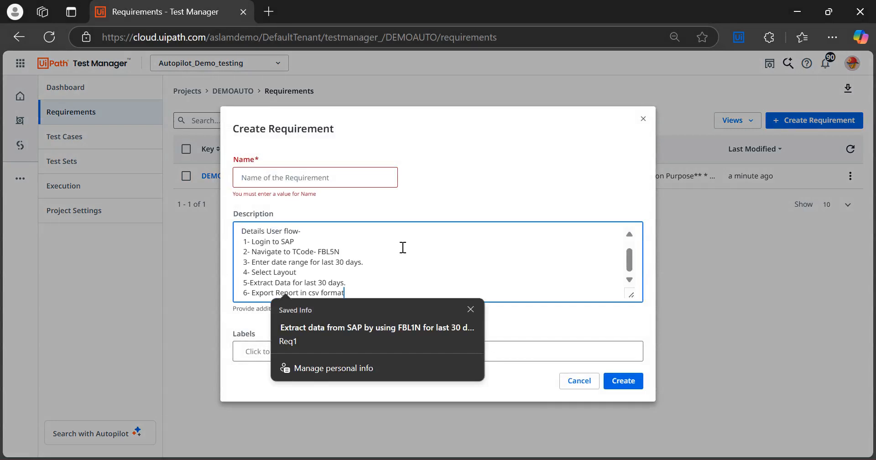
Step: Name the requirement "Extract data from SAP by using FBL5N", reusing the description's opening words, and create it
{"action": "left_click_drag", "start_coordinate": [632, 259], "coordinate": [631, 239]}
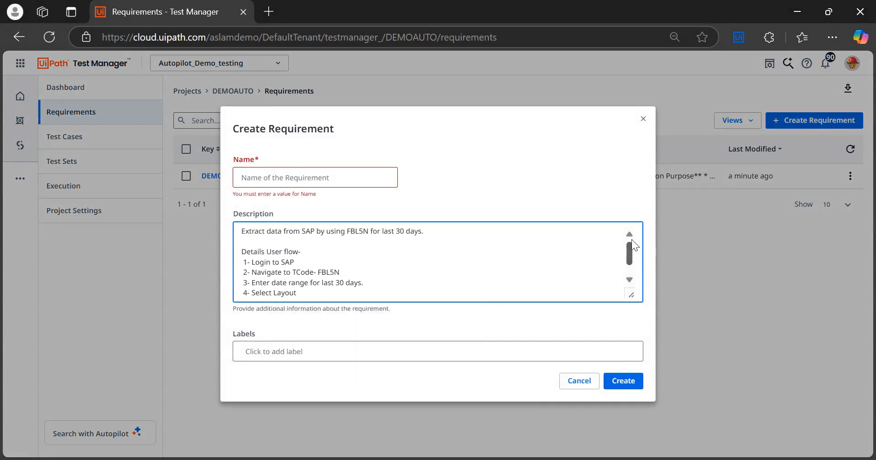
{"action": "left_click_drag", "start_coordinate": [369, 232], "coordinate": [231, 241]}
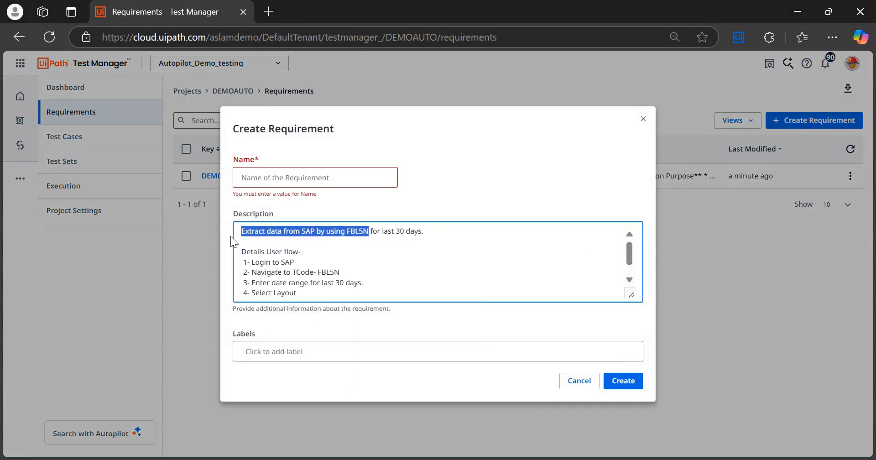
{"action": "key", "text": "ctrl+c"}
{"action": "left_click", "coordinate": [250, 176]}
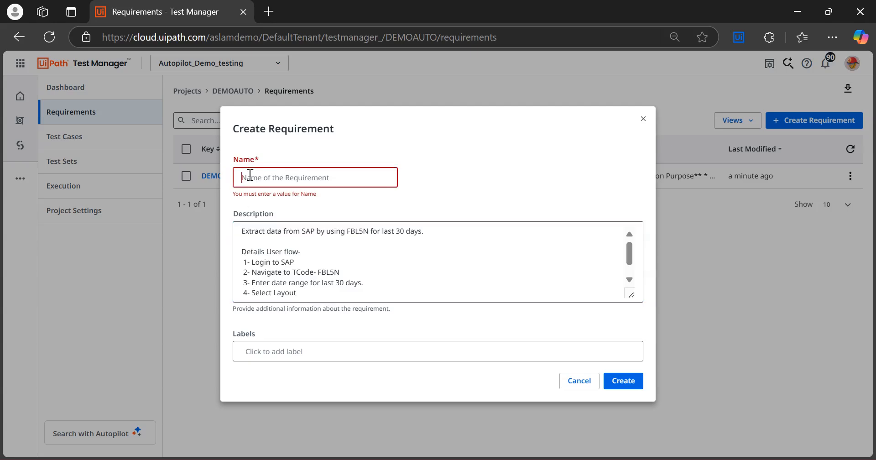
{"action": "key", "text": "ctrl+v"}
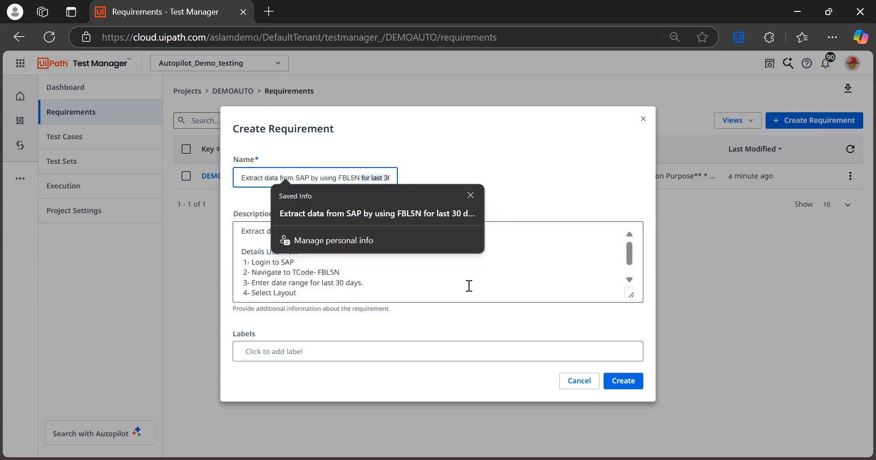
{"action": "key", "text": "BackSpace"}
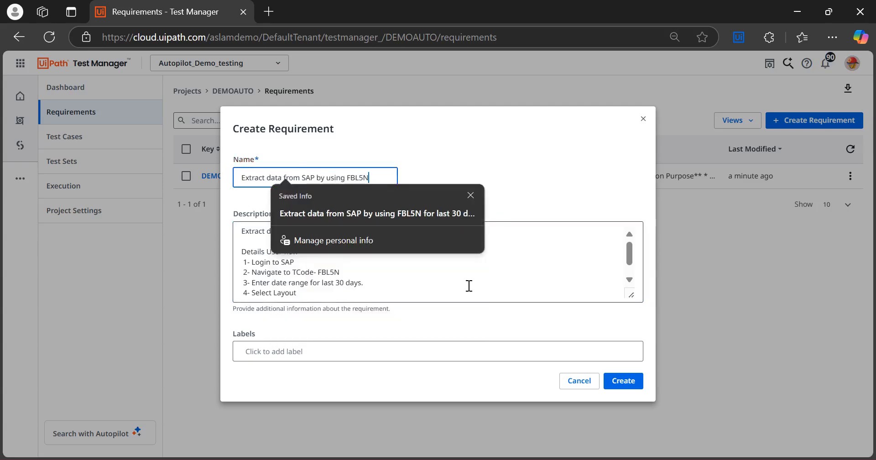
{"action": "left_click", "coordinate": [625, 381]}
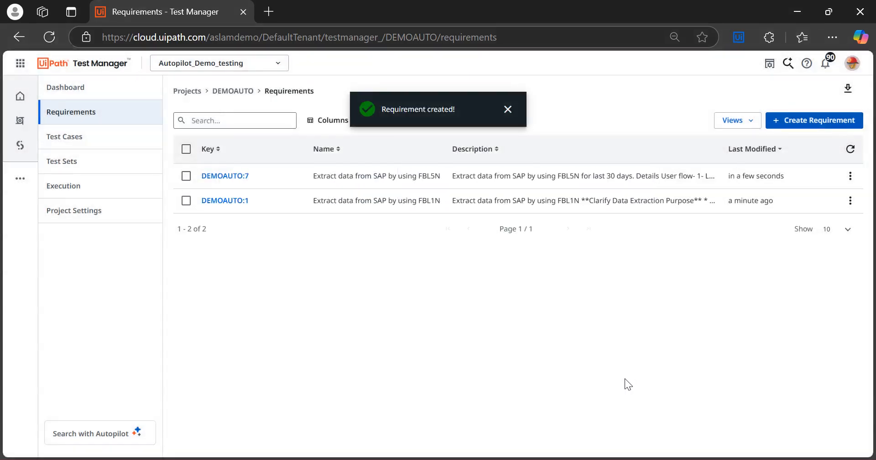
Step: Open the FBL5N requirement and evaluate its quality with the Multifaceted Audit prompt, without adding documents
{"action": "left_click", "coordinate": [222, 177]}
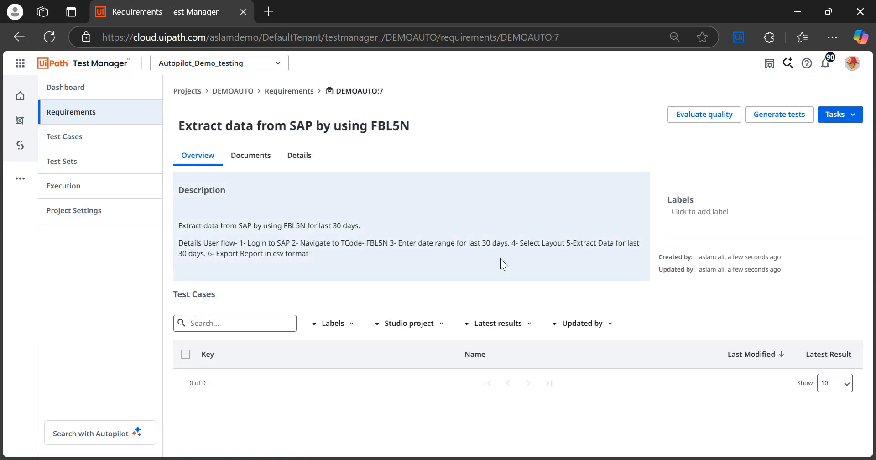
{"action": "left_click", "coordinate": [692, 118]}
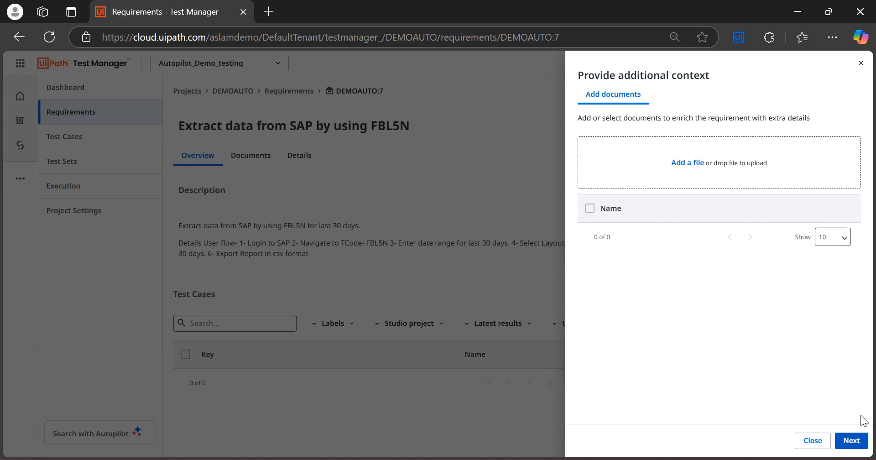
{"action": "left_click", "coordinate": [851, 441]}
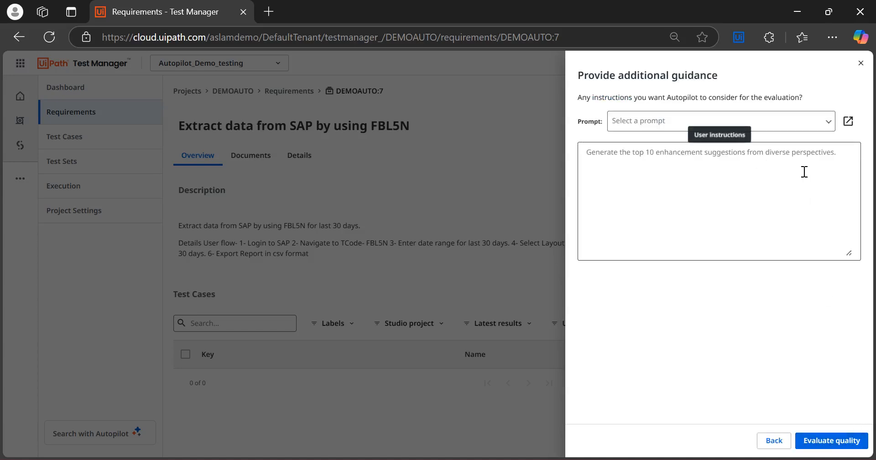
{"action": "left_click", "coordinate": [777, 129]}
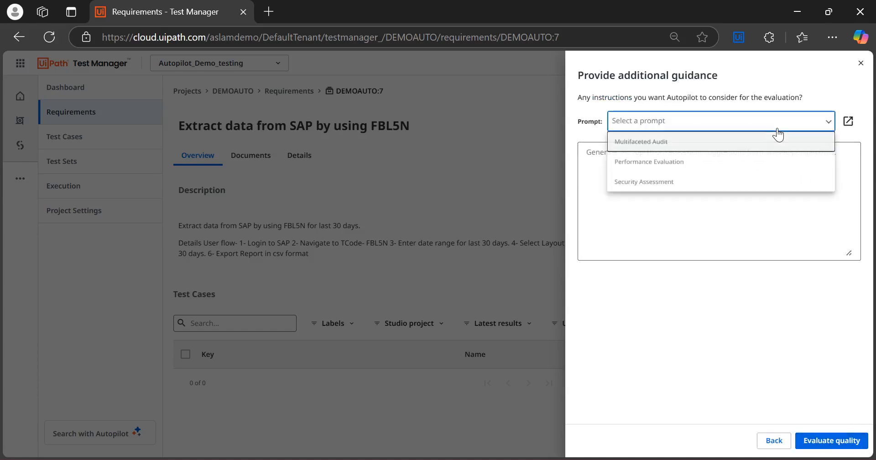
{"action": "left_click", "coordinate": [649, 142]}
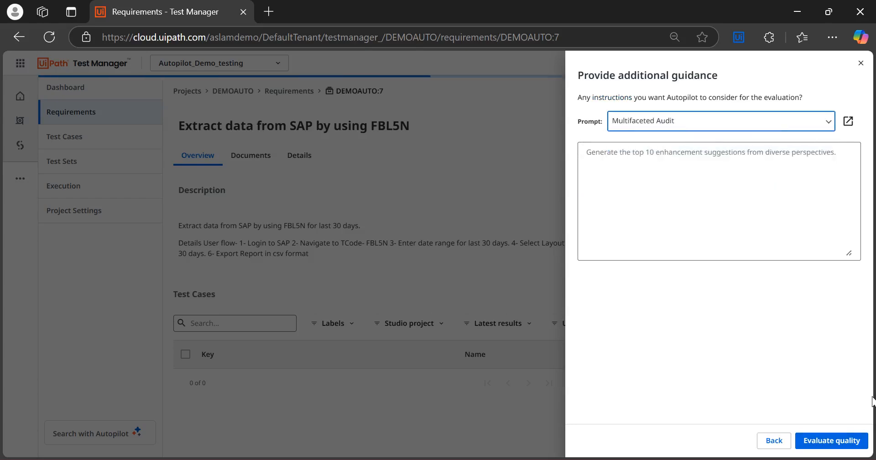
{"action": "left_click", "coordinate": [831, 441]}
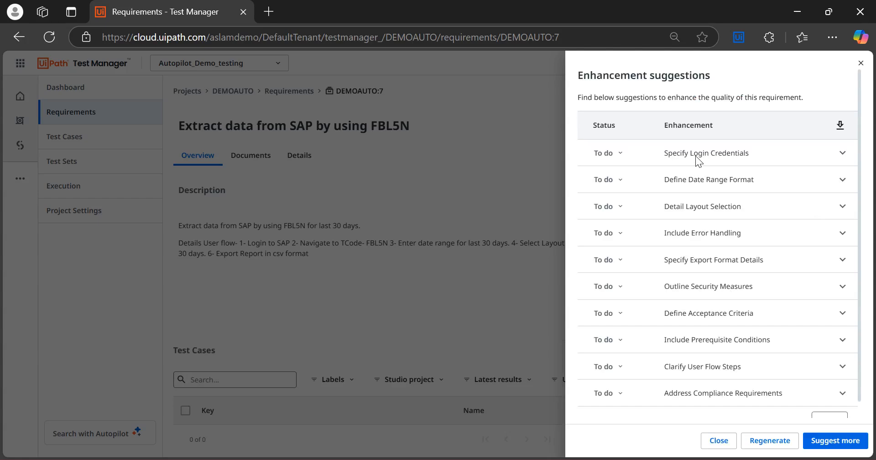
Step: Review the enhancement suggestions and add Define Date Range Format and Detail Layout Selection to the FBL5N requirement
{"action": "left_click", "coordinate": [843, 153]}
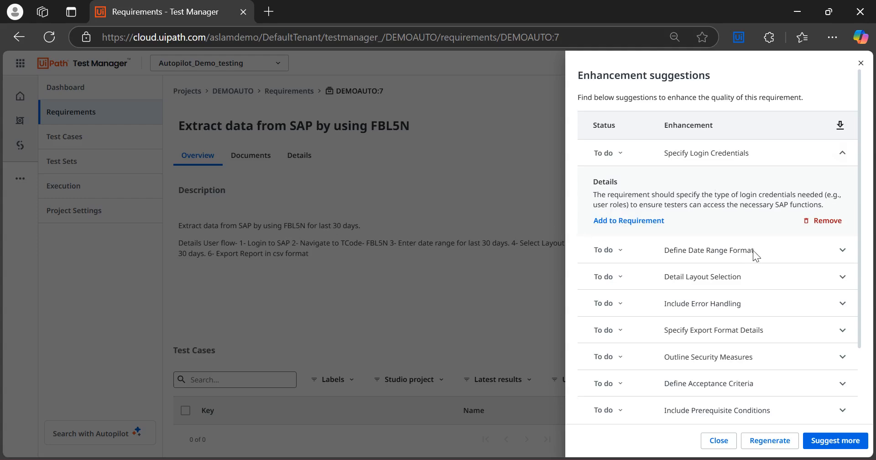
{"action": "left_click", "coordinate": [843, 250]}
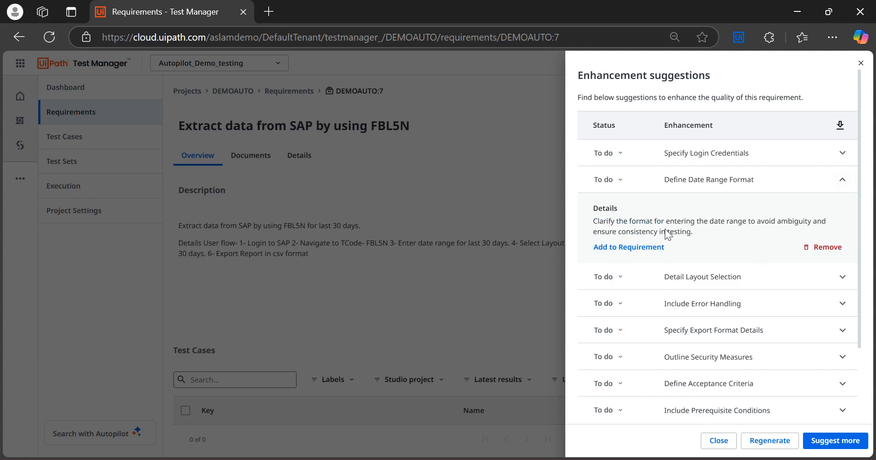
{"action": "left_click", "coordinate": [635, 250]}
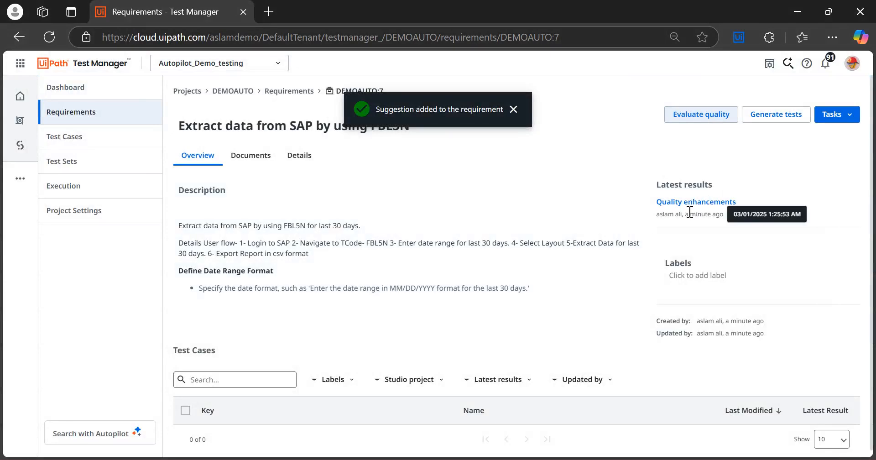
{"action": "left_click", "coordinate": [690, 203]}
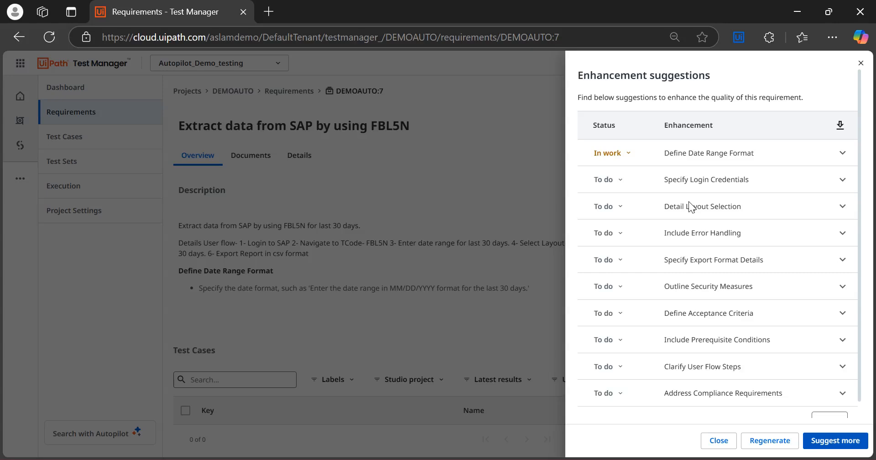
{"action": "left_click", "coordinate": [843, 208]}
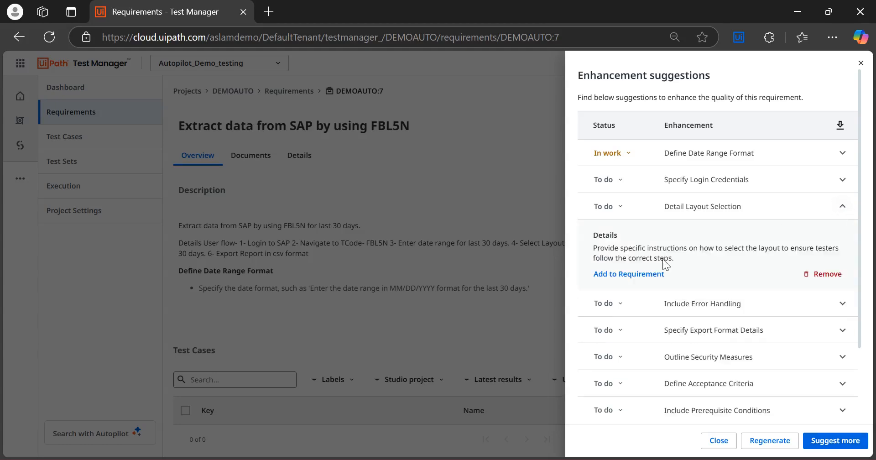
{"action": "left_click", "coordinate": [638, 274]}
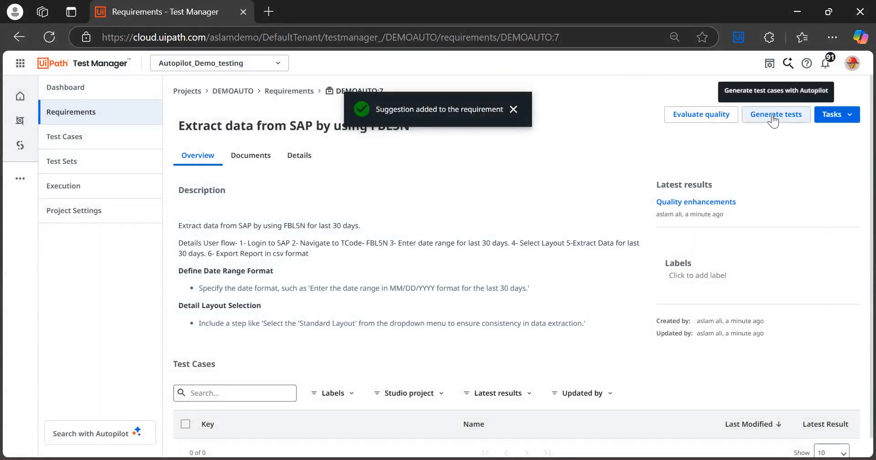
Step: Generate test case suggestions for the FBL5N requirement with the Valid E2E Scenario Testing prompt, without adding documents
{"action": "left_click", "coordinate": [773, 120]}
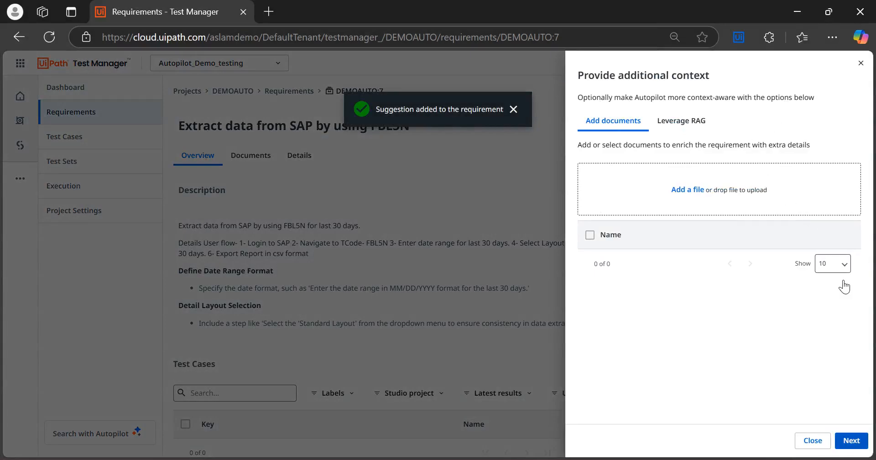
{"action": "left_click", "coordinate": [856, 441]}
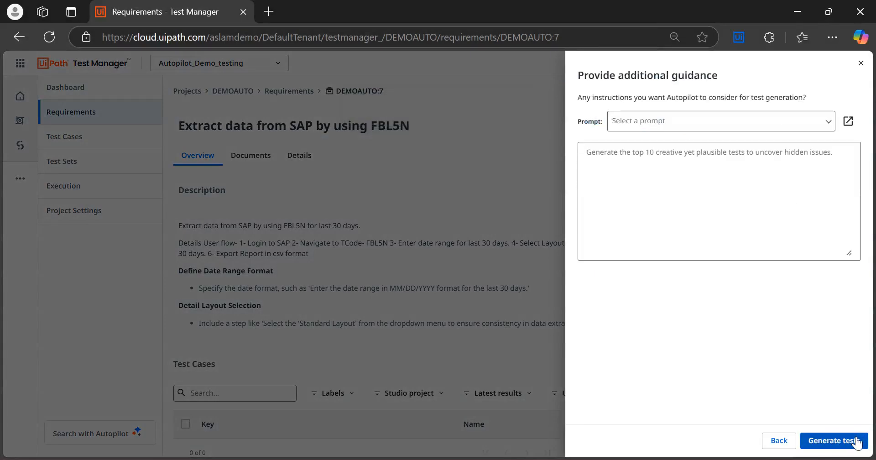
{"action": "left_click", "coordinate": [740, 121]}
{"action": "left_click", "coordinate": [676, 224]}
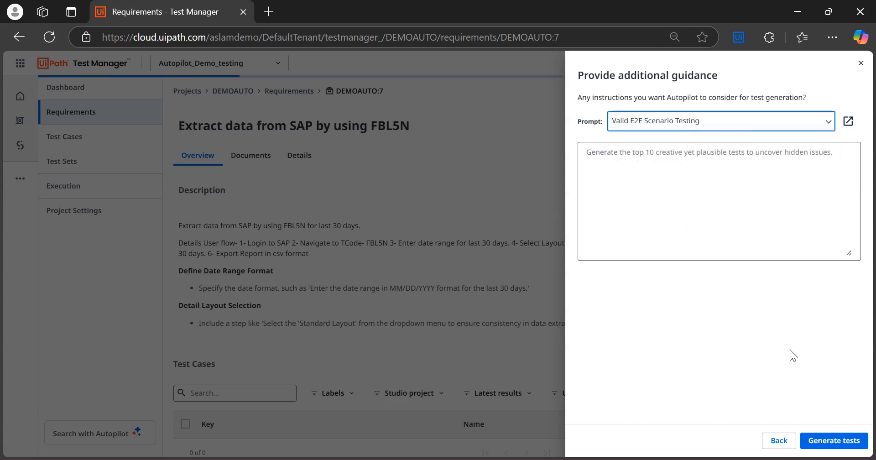
{"action": "left_click", "coordinate": [838, 440]}
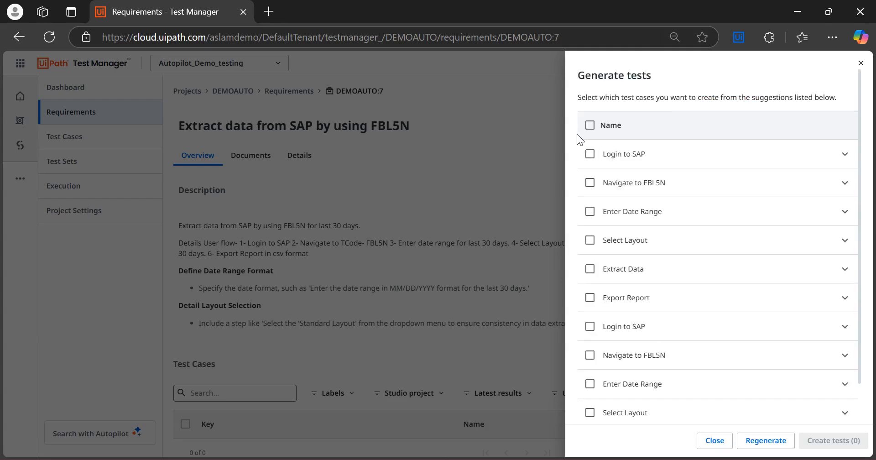
Step: Create test cases from the first six suggestions, from Login to SAP through Export Report
{"action": "left_click", "coordinate": [591, 184]}
{"action": "left_click", "coordinate": [590, 212]}
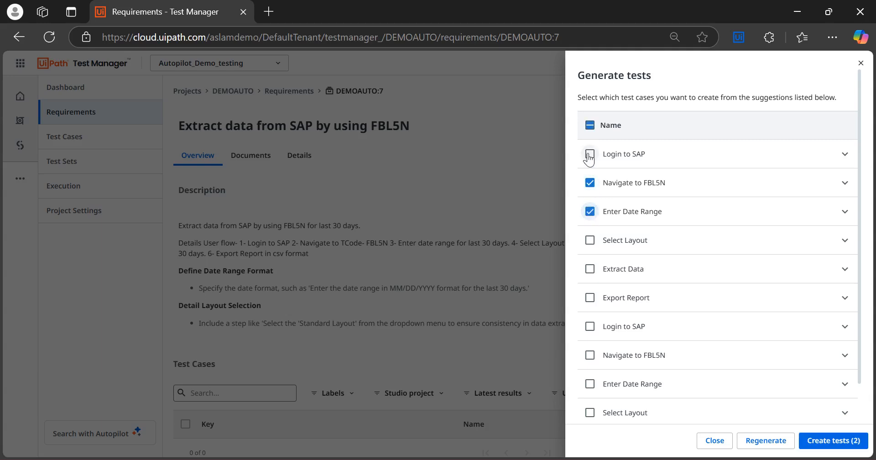
{"action": "left_click", "coordinate": [590, 270]}
{"action": "left_click", "coordinate": [591, 299]}
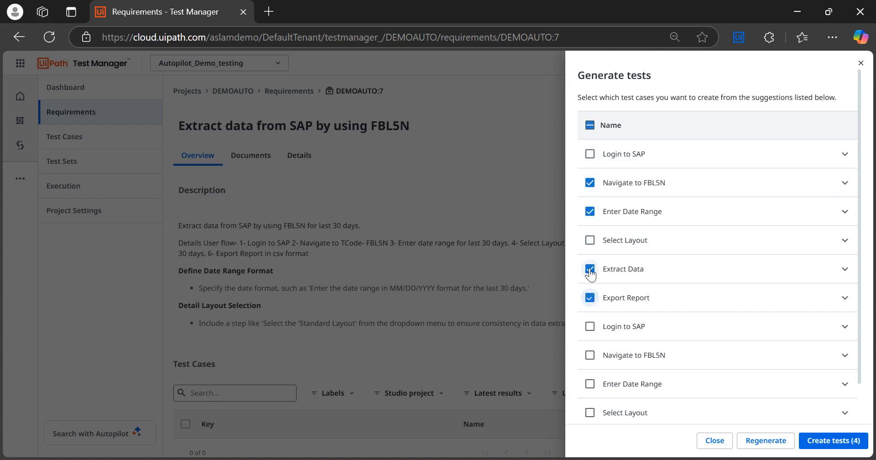
{"action": "left_click", "coordinate": [590, 241]}
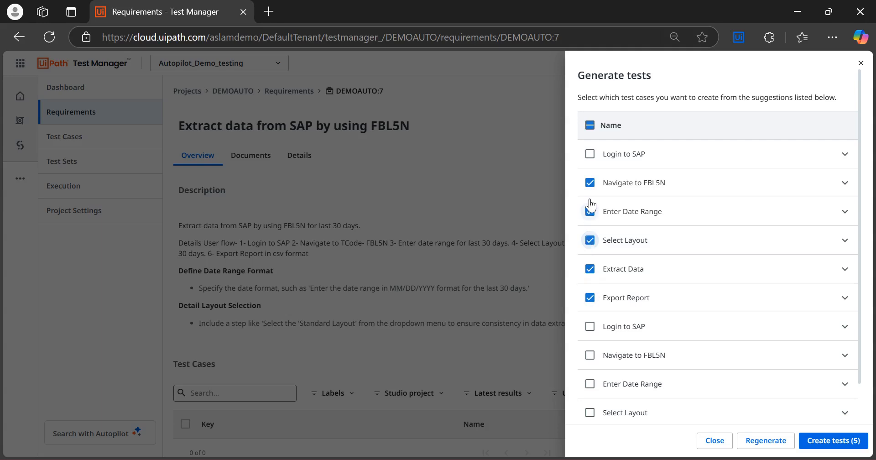
{"action": "left_click", "coordinate": [590, 154]}
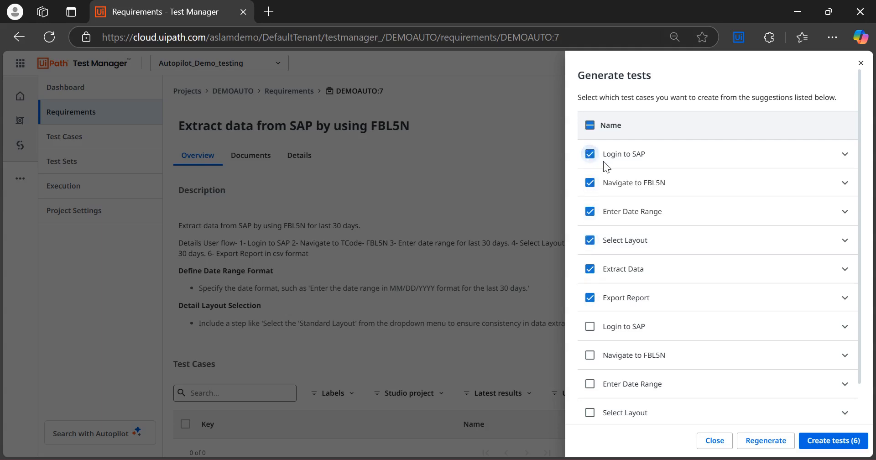
{"action": "left_click", "coordinate": [834, 442]}
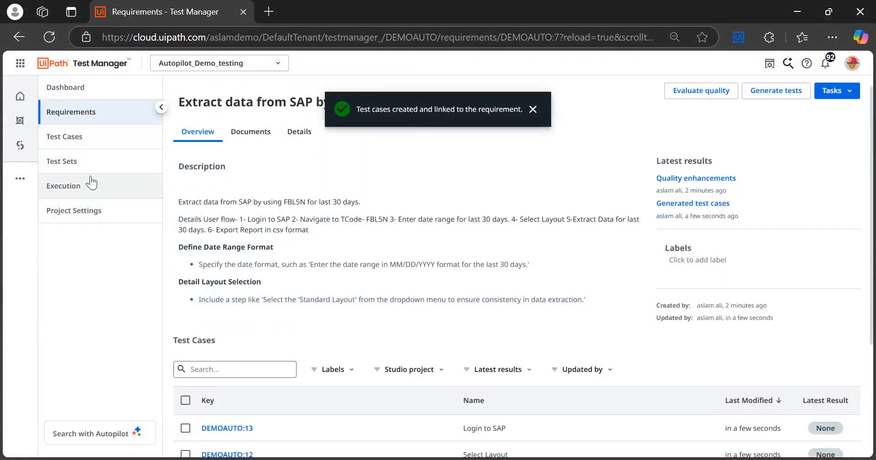
Step: Show the project's test case list, and switch to the AutopilotForTester project in UiPath Studio
{"action": "left_click", "coordinate": [74, 143]}
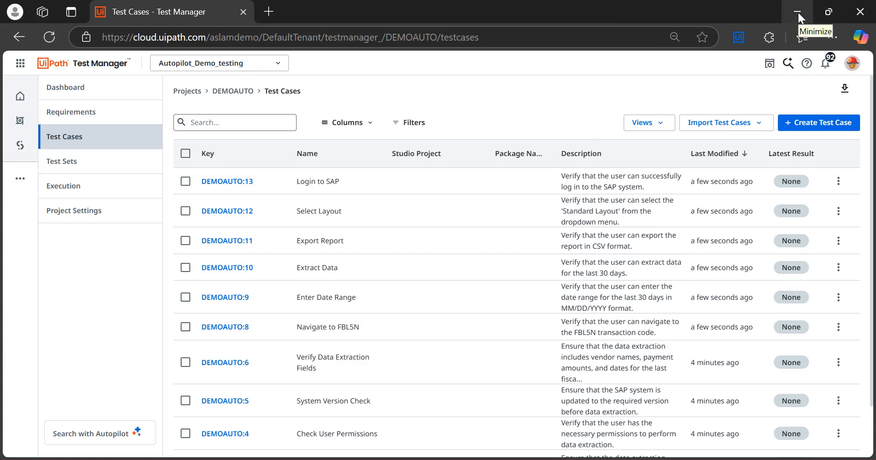
{"action": "key", "text": "alt+Tab"}
{"action": "key", "text": "alt+Tab"}
{"action": "key", "text": "alt+Tab"}
{"action": "key", "text": "alt+Tab"}
{"action": "key", "text": "alt+Tab"}
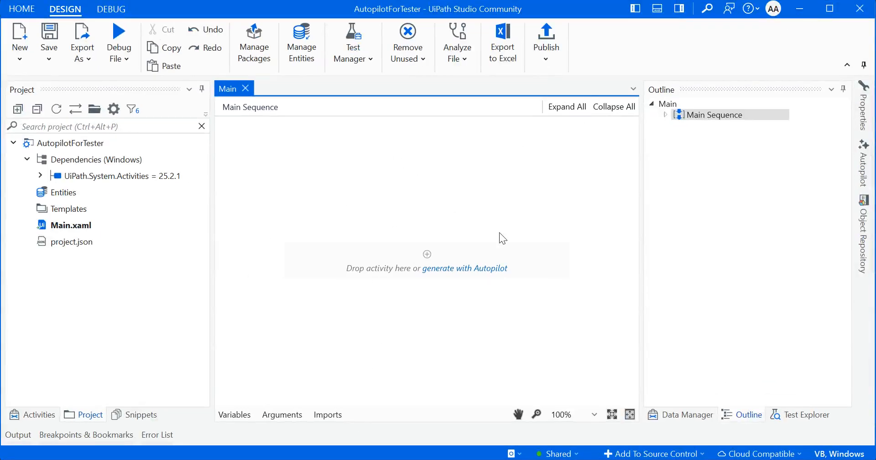
Step: Check the Object Repository and the available Test Manager options, and collapse the project's dependencies
{"action": "left_click", "coordinate": [866, 245]}
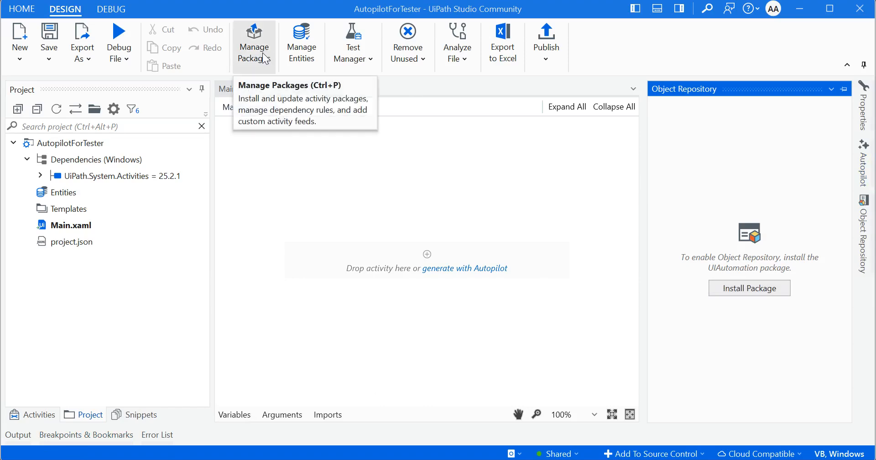
{"action": "left_click", "coordinate": [356, 55]}
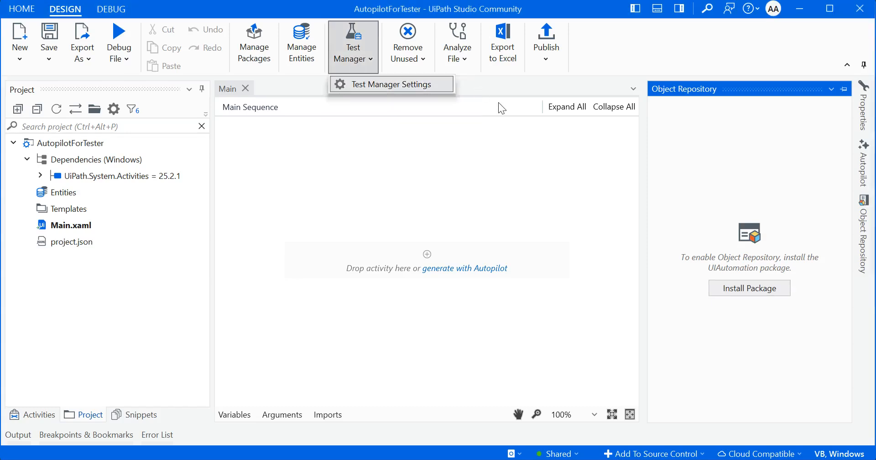
{"action": "left_click", "coordinate": [27, 160]}
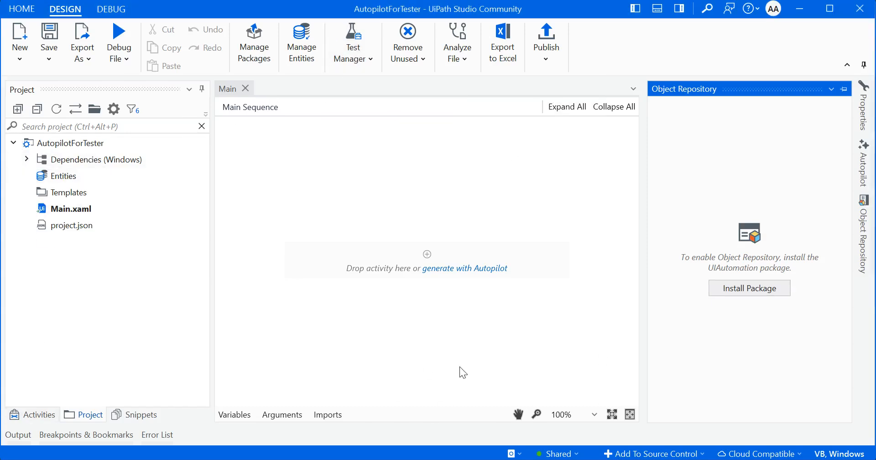
Step: Switch to Test Manager in the browser and copy its base URL, up to and including "testmanager_/"
{"action": "key", "text": "alt+Tab"}
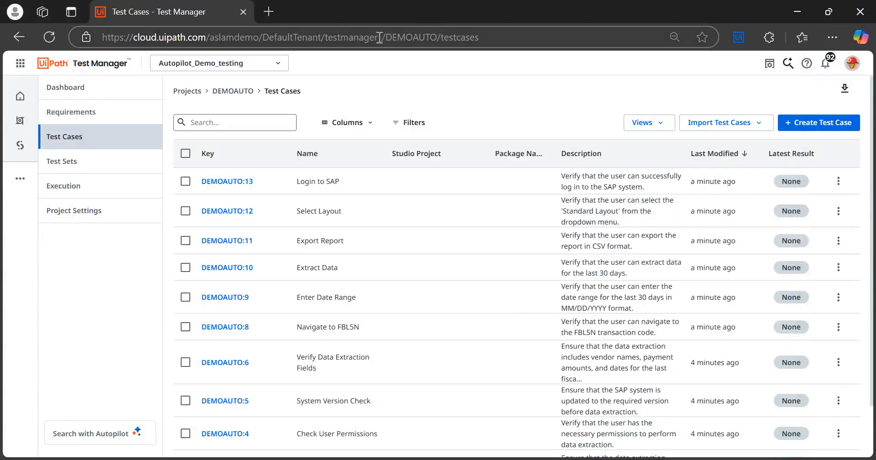
{"action": "left_click_drag", "start_coordinate": [385, 37], "coordinate": [95, 41]}
{"action": "key", "text": "ctrl+c"}
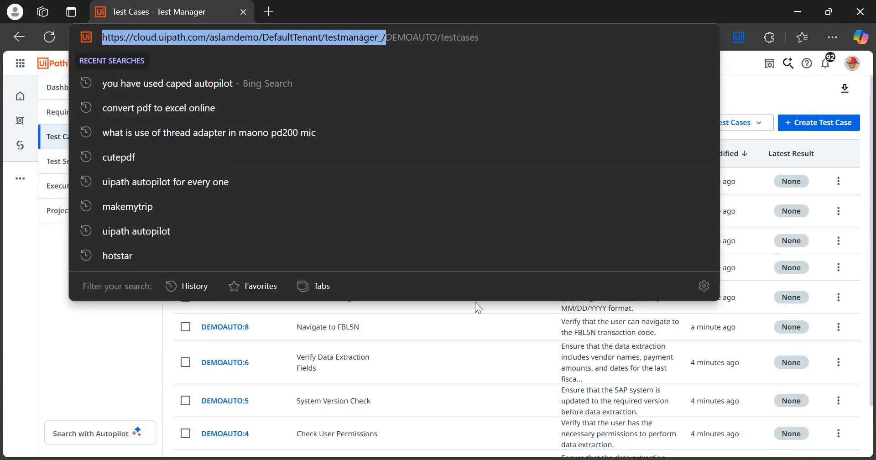
Step: Return to UiPath Studio and connect the project's Test Manager integration using the copied base URL
{"action": "key", "text": "alt+Tab"}
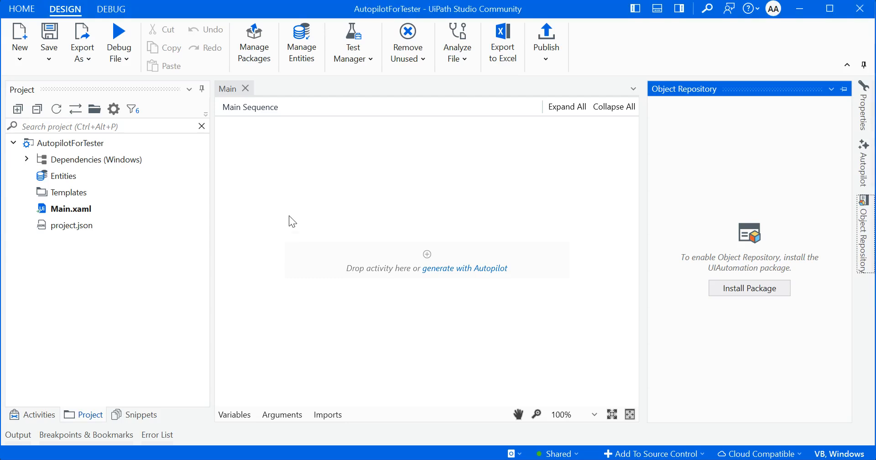
{"action": "left_click", "coordinate": [365, 64]}
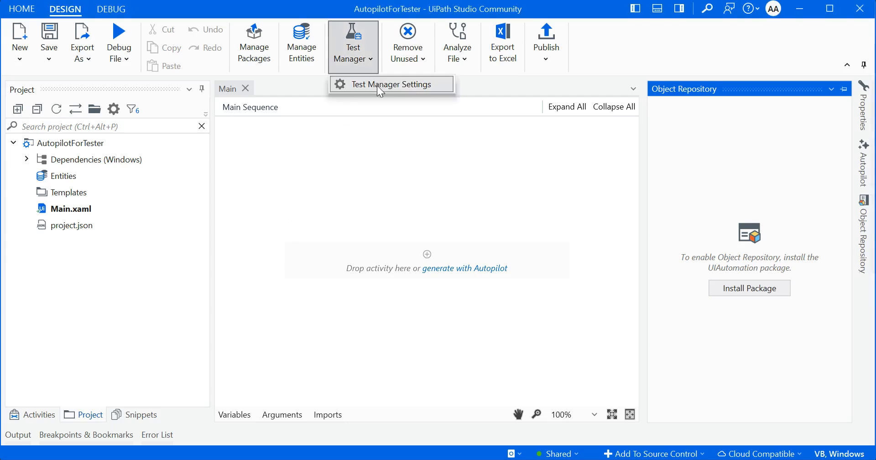
{"action": "left_click", "coordinate": [378, 85]}
{"action": "left_click", "coordinate": [416, 62]}
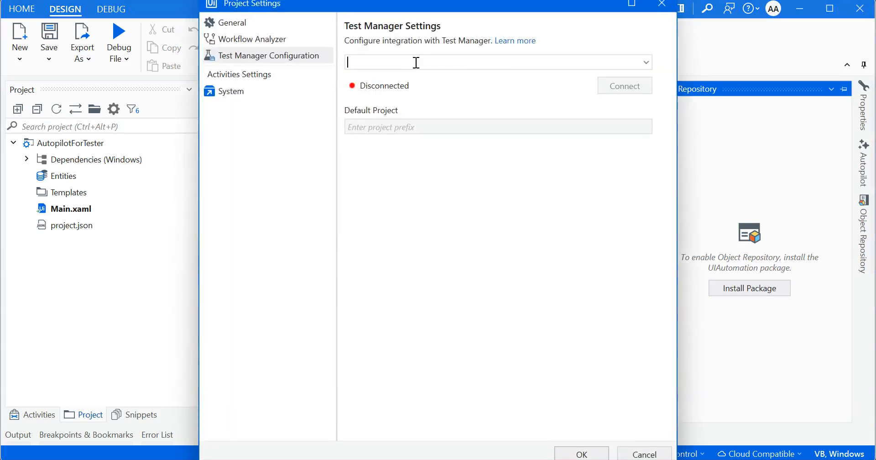
{"action": "key", "text": "ctrl+v"}
{"action": "left_click", "coordinate": [620, 85]}
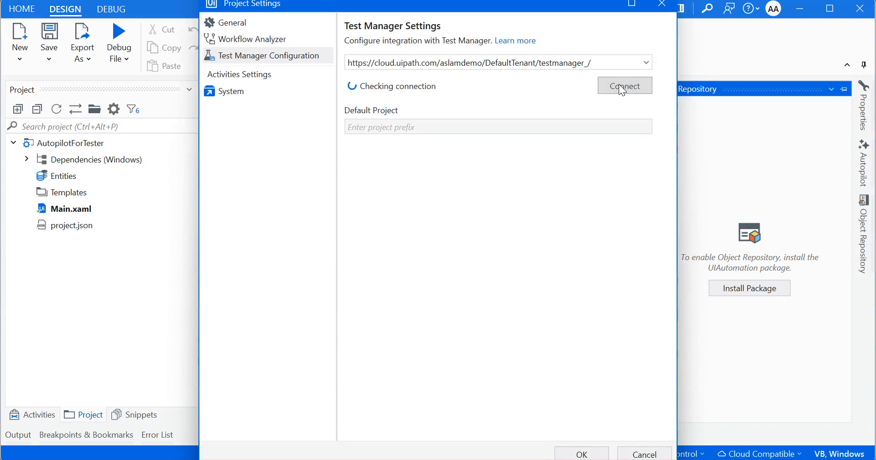
Step: Set the default Test Manager project to Autopilot_Demo_testing (DEMOAUTO), save the project settings, and refresh the project
{"action": "left_click", "coordinate": [425, 124]}
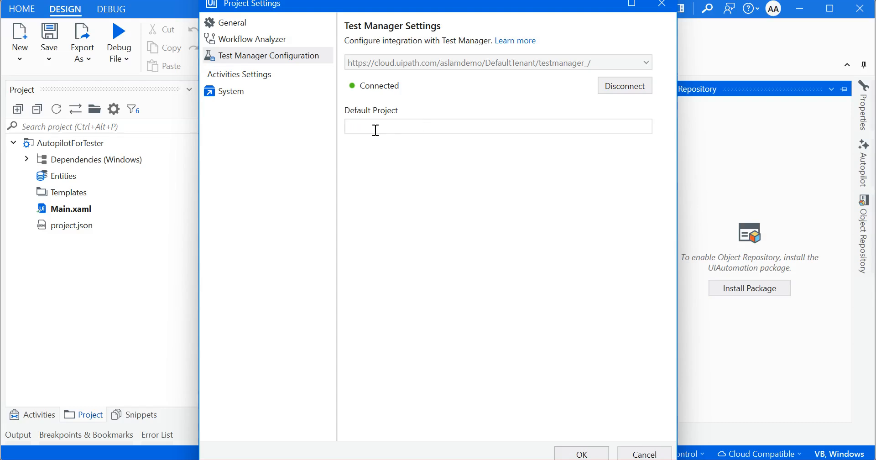
{"action": "key", "text": "alt+Tab"}
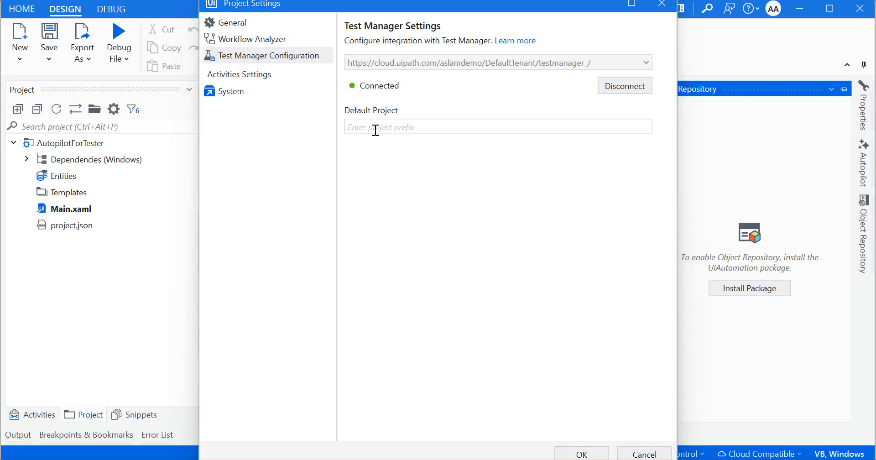
{"action": "key", "text": "alt+Tab"}
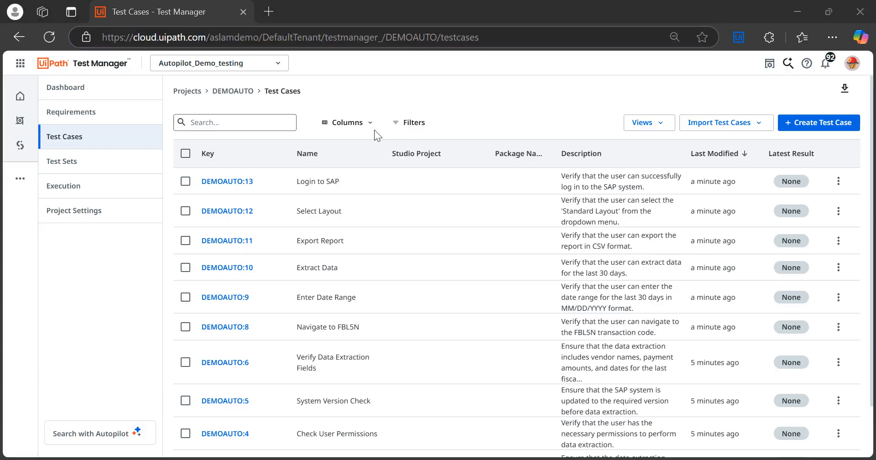
{"action": "type", "text": "dem"}
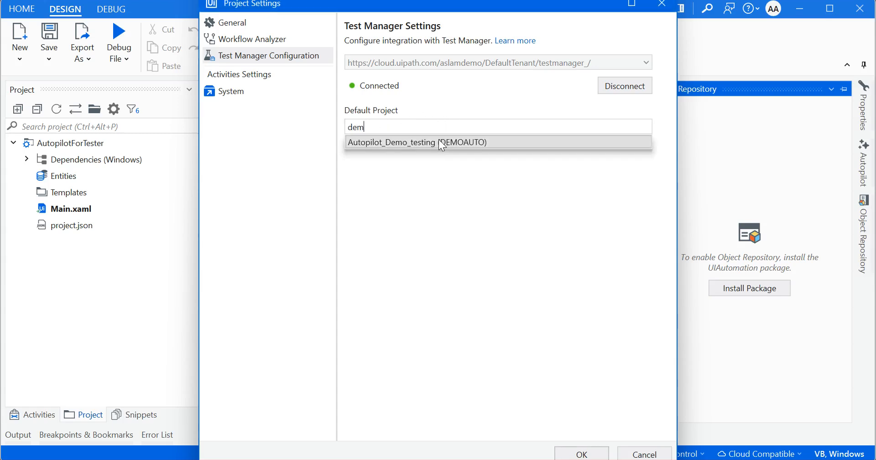
{"action": "left_click", "coordinate": [439, 142]}
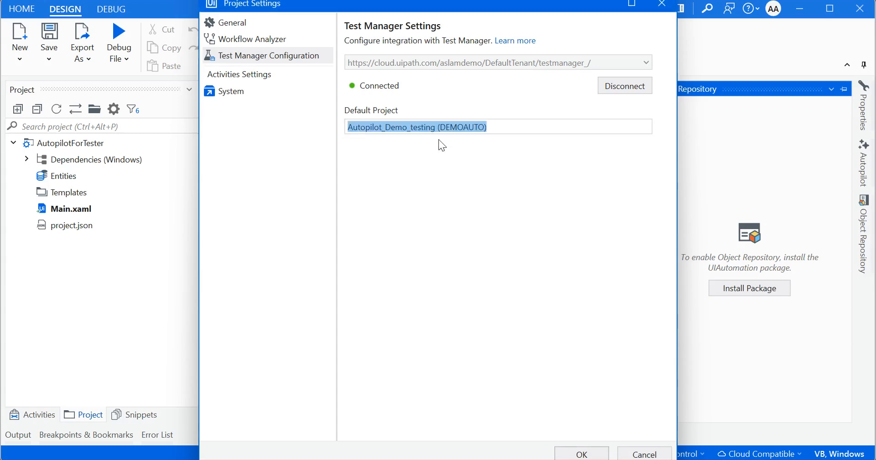
{"action": "left_click", "coordinate": [581, 454]}
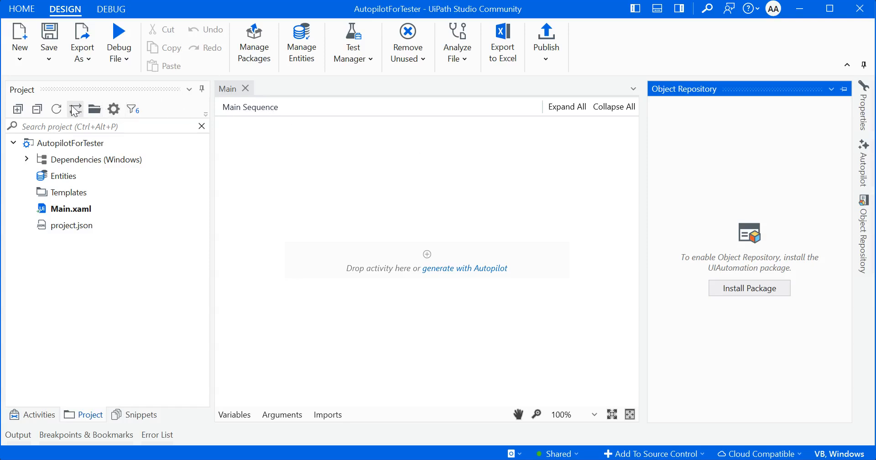
{"action": "left_click", "coordinate": [57, 110]}
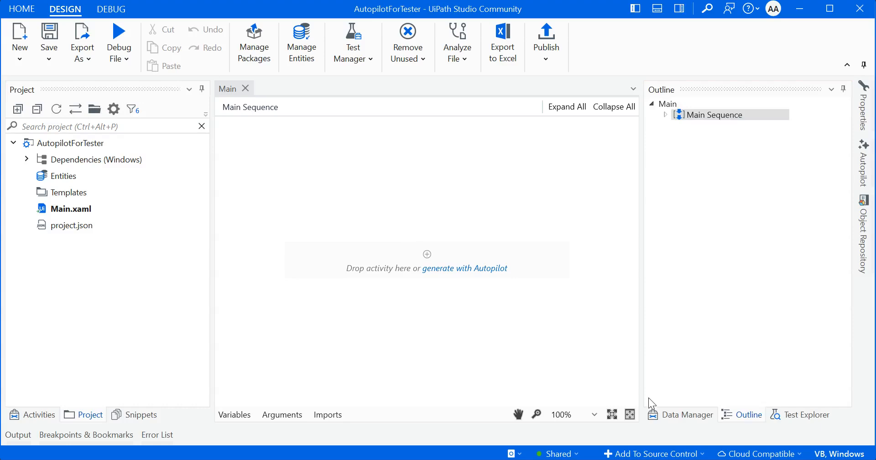
Step: Examine the test cases in Test Explorer against the Test Manager list in the browser, and check the project's dependencies in UiPath Studio
{"action": "left_click", "coordinate": [807, 415]}
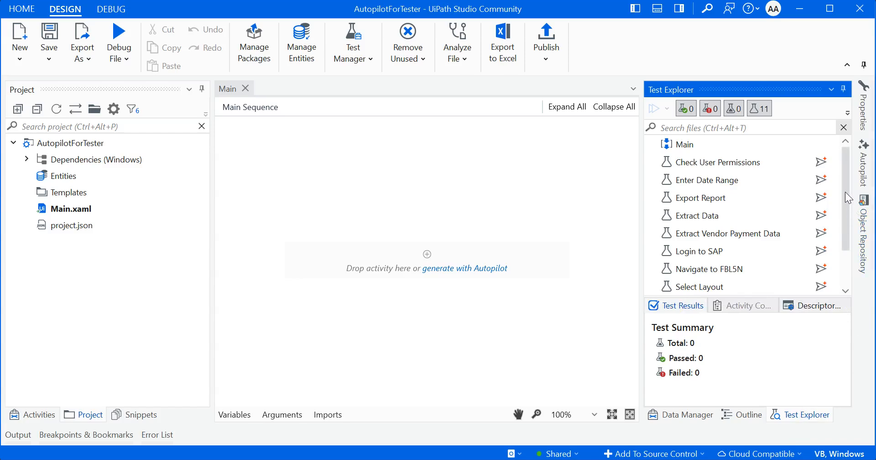
{"action": "mouse_move", "coordinate": [729, 163]}
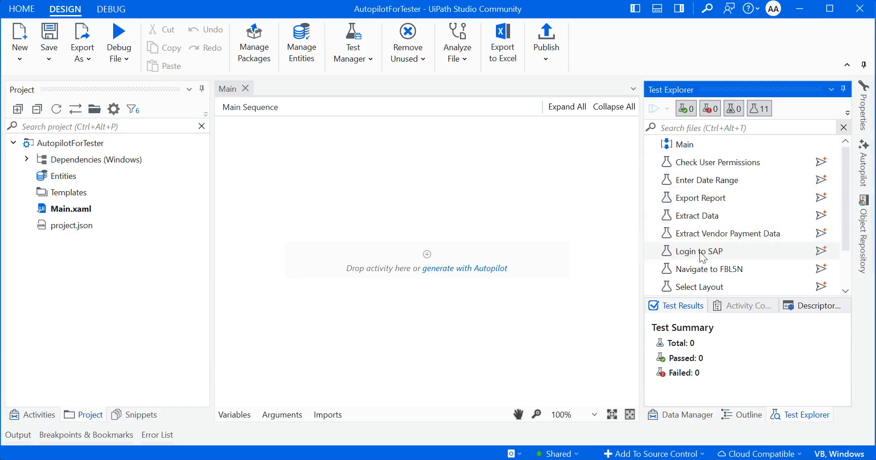
{"action": "scroll", "coordinate": [849, 237], "scroll_direction": "down", "scroll_amount": 1}
{"action": "scroll", "coordinate": [848, 232], "scroll_direction": "down", "scroll_amount": 1}
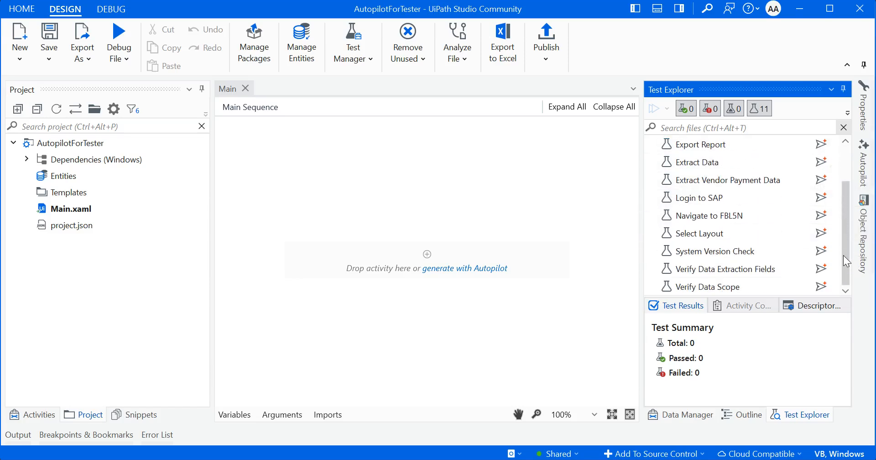
{"action": "key", "text": "alt+Tab"}
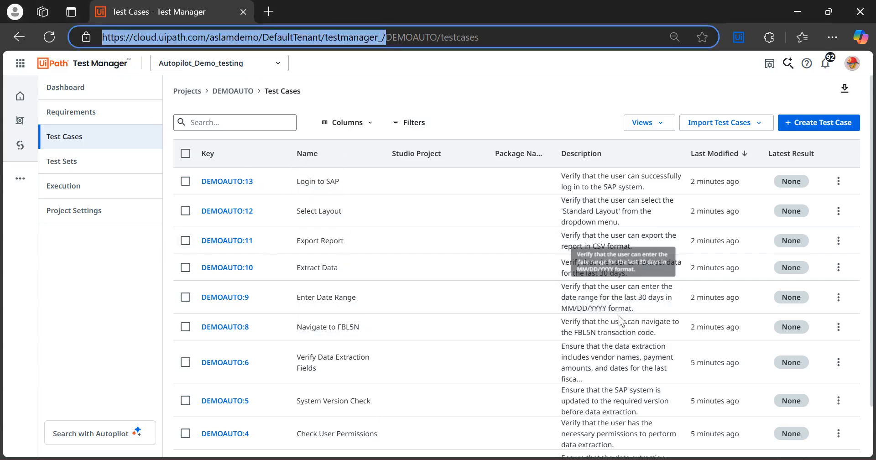
{"action": "key", "text": "alt+Tab"}
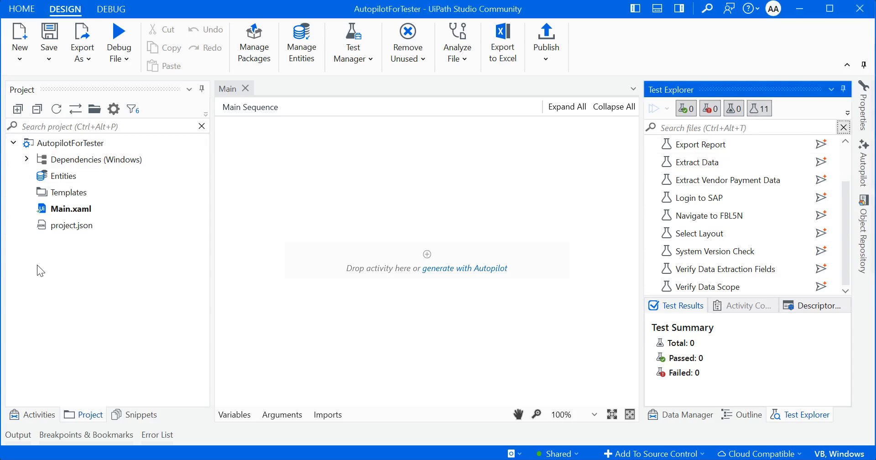
{"action": "left_click", "coordinate": [27, 159]}
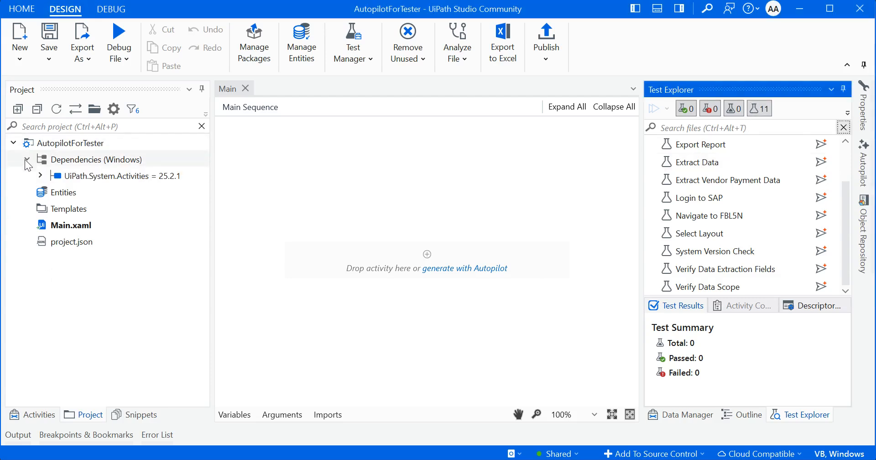
{"action": "left_click", "coordinate": [27, 159]}
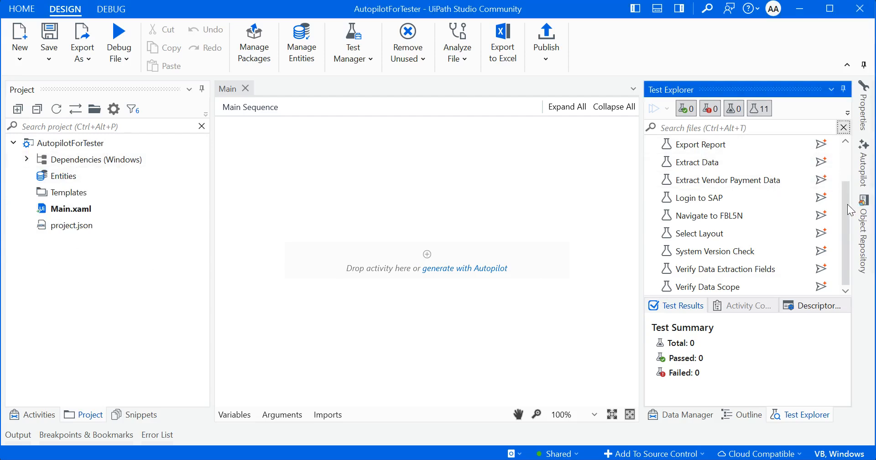
Step: Generate a test case with Autopilot for Check User Permissions and review the activities in its workflow
{"action": "left_click_drag", "start_coordinate": [847, 205], "coordinate": [845, 154]}
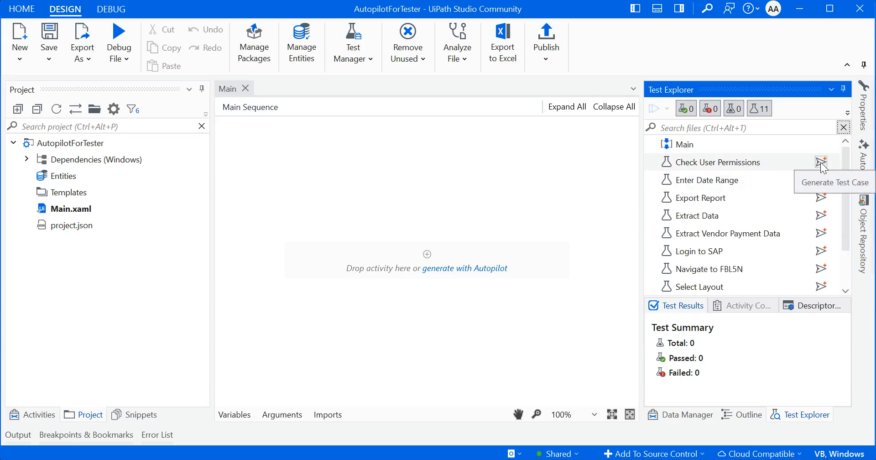
{"action": "right_click", "coordinate": [727, 168]}
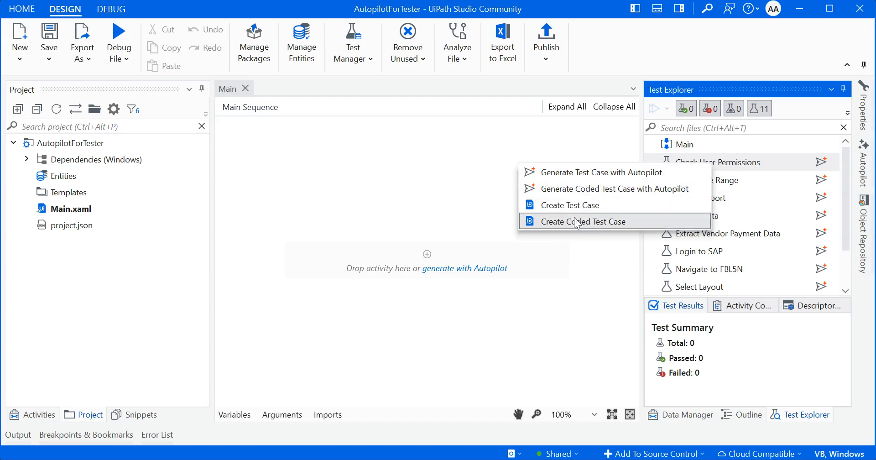
{"action": "left_click", "coordinate": [637, 174]}
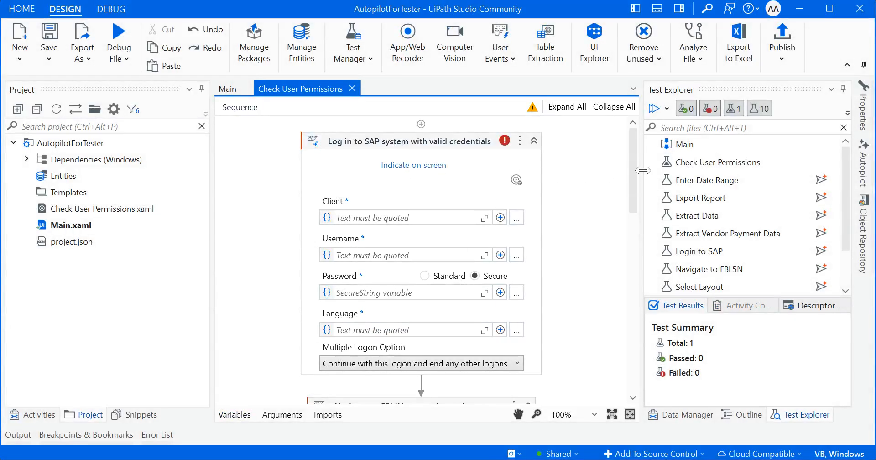
{"action": "left_click_drag", "start_coordinate": [636, 174], "coordinate": [634, 245]}
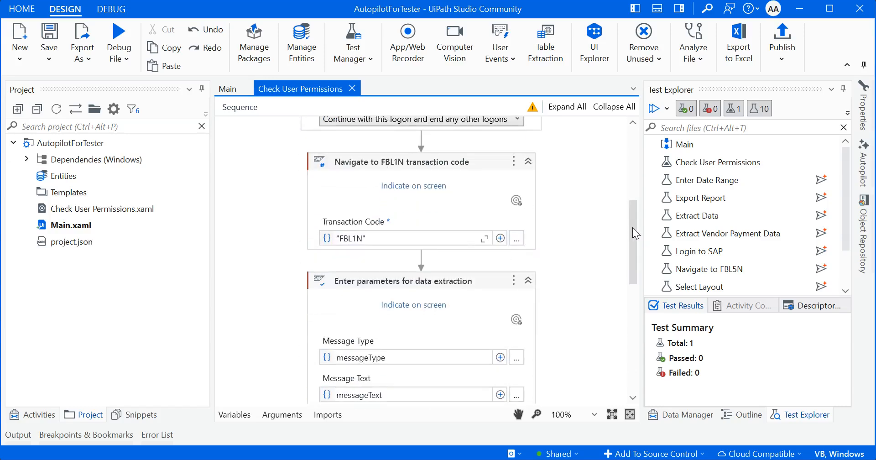
{"action": "left_click_drag", "start_coordinate": [635, 229], "coordinate": [632, 127]}
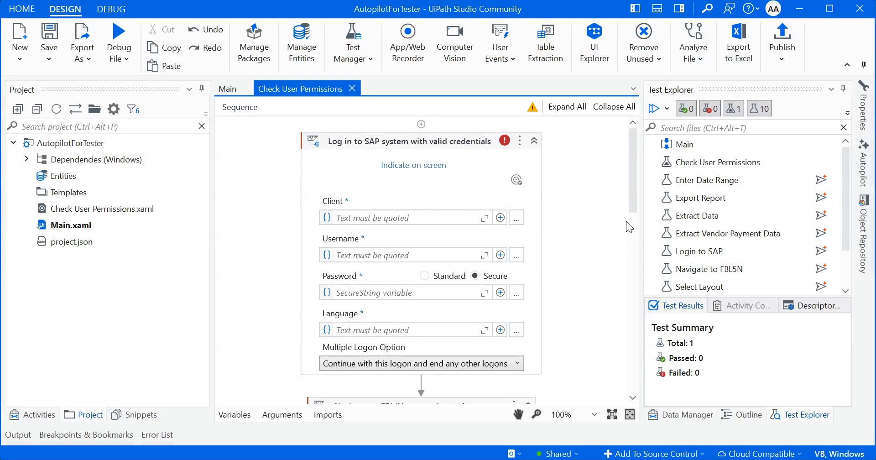
{"action": "left_click_drag", "start_coordinate": [632, 197], "coordinate": [645, 399]}
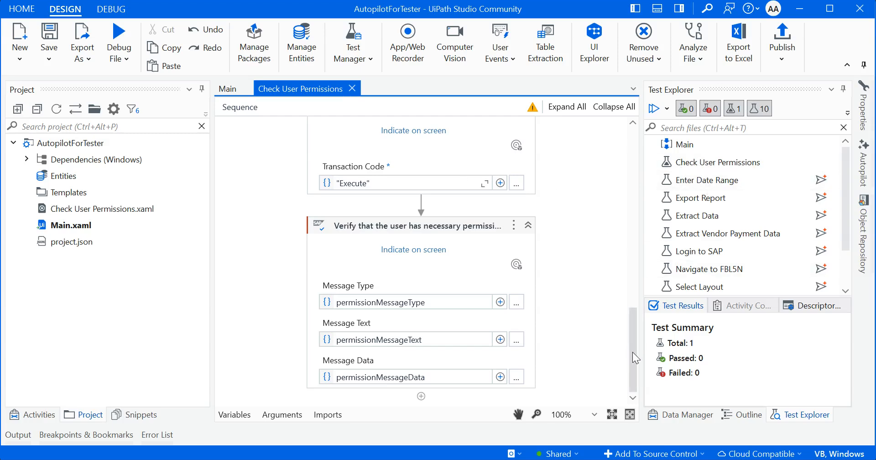
{"action": "left_click_drag", "start_coordinate": [633, 352], "coordinate": [623, 160]}
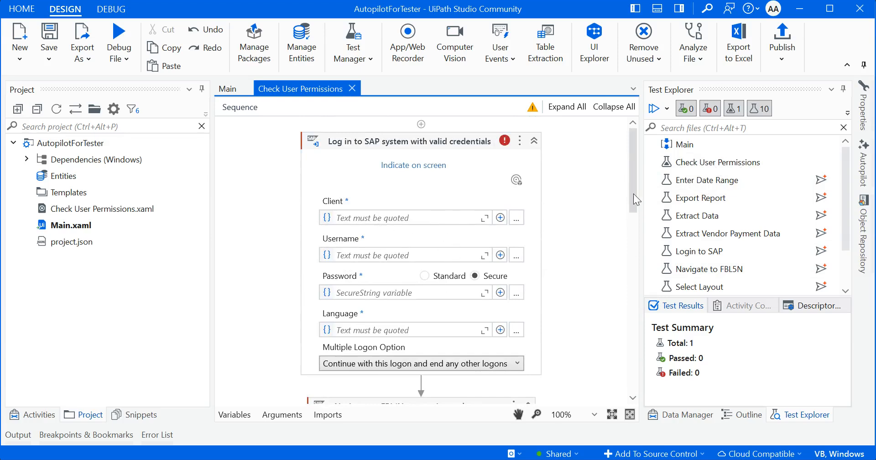
{"action": "left_click_drag", "start_coordinate": [633, 192], "coordinate": [634, 248]}
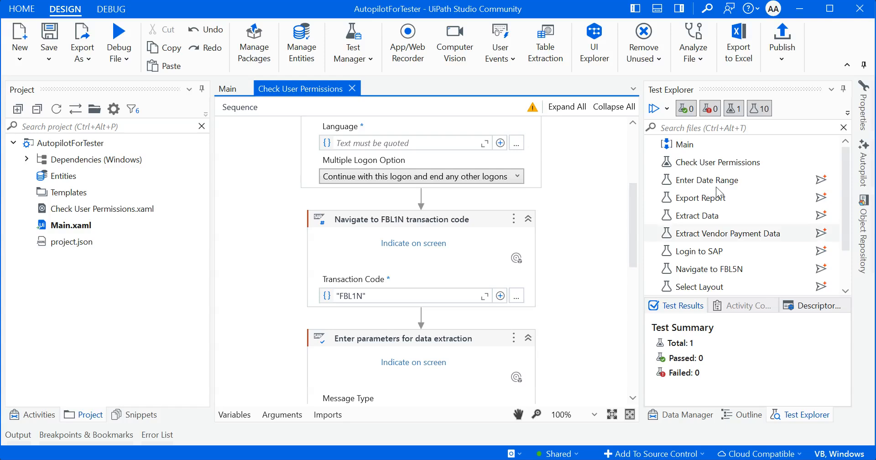
Step: Generate a coded test case with Autopilot for Login to SAP and review its code
{"action": "left_click", "coordinate": [698, 253]}
{"action": "right_click", "coordinate": [699, 253]}
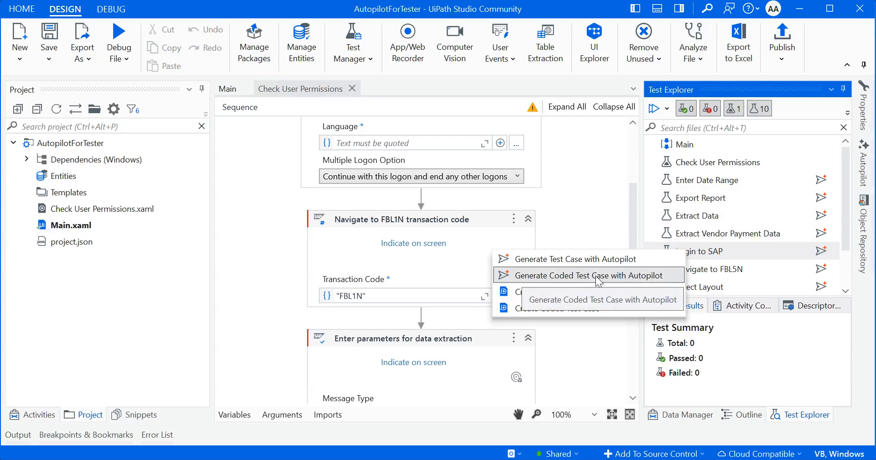
{"action": "left_click", "coordinate": [21, 59]}
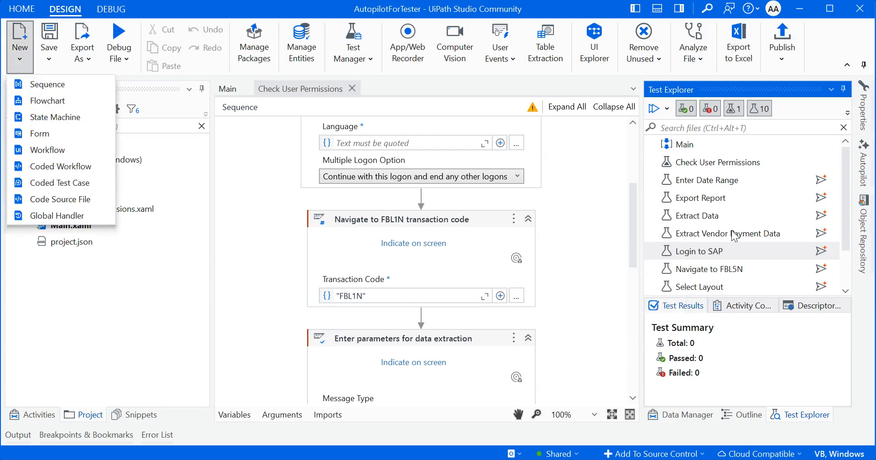
{"action": "right_click", "coordinate": [702, 255]}
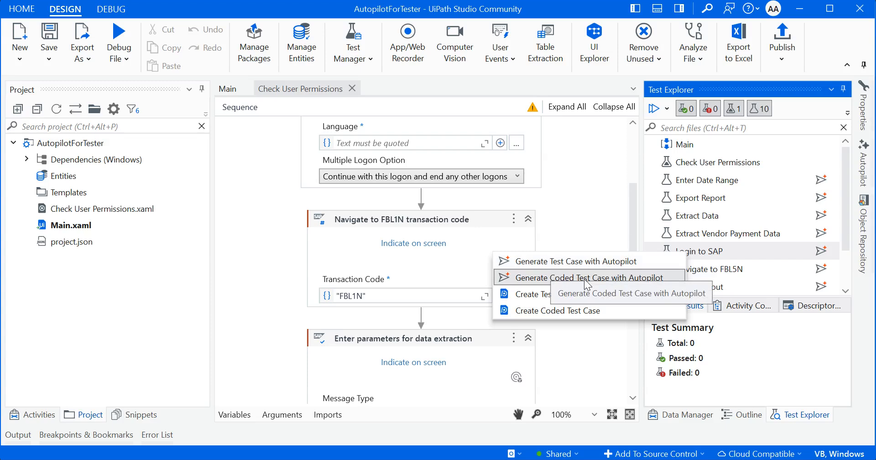
{"action": "left_click", "coordinate": [557, 278]}
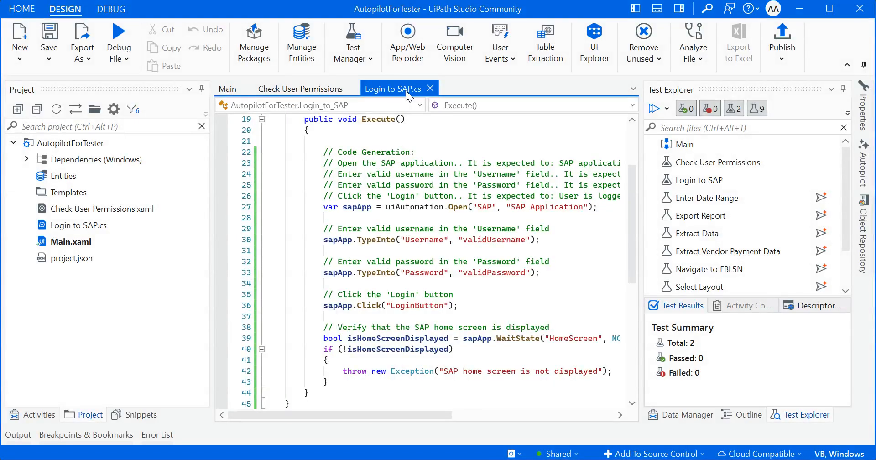
{"action": "left_click", "coordinate": [411, 206]}
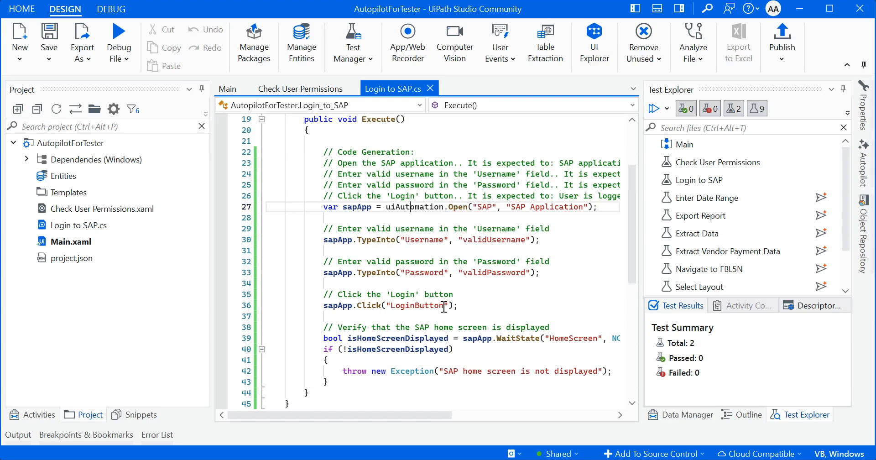
{"action": "left_click_drag", "start_coordinate": [634, 273], "coordinate": [633, 289]}
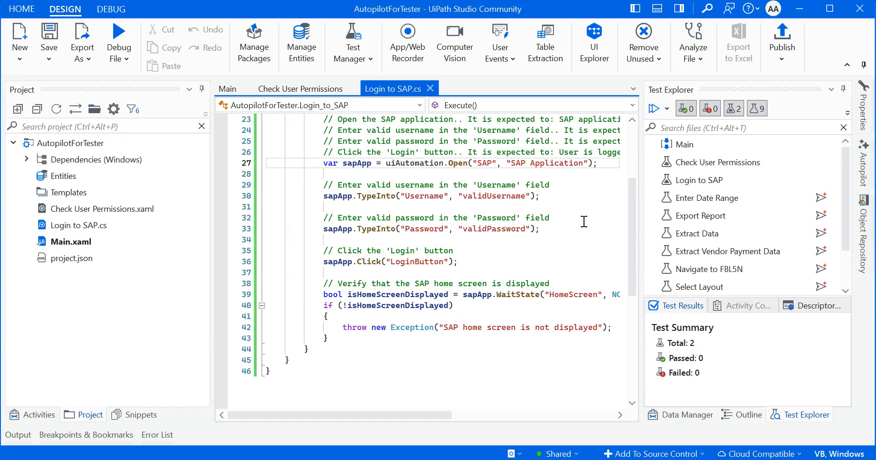
{"action": "left_click_drag", "start_coordinate": [631, 237], "coordinate": [629, 161]}
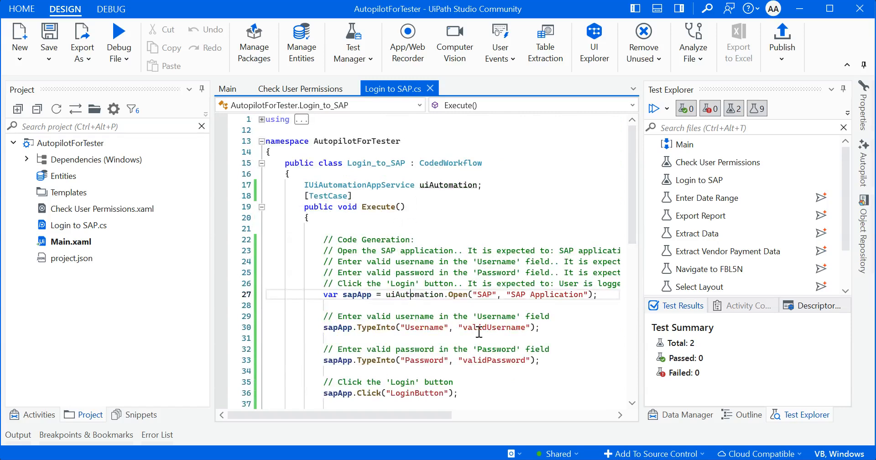
{"action": "left_click_drag", "start_coordinate": [635, 209], "coordinate": [631, 257]}
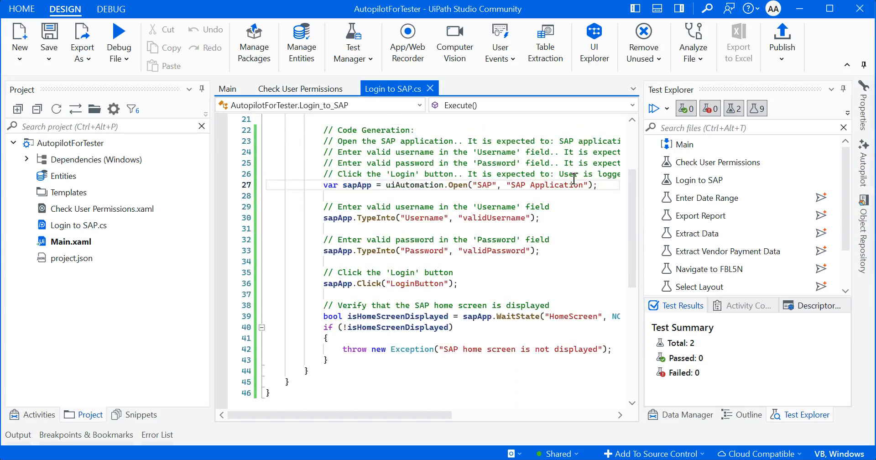
Step: Without Autopilot, create a regular test case for Enter Date Range and a coded test case for Export Report
{"action": "right_click", "coordinate": [705, 202]}
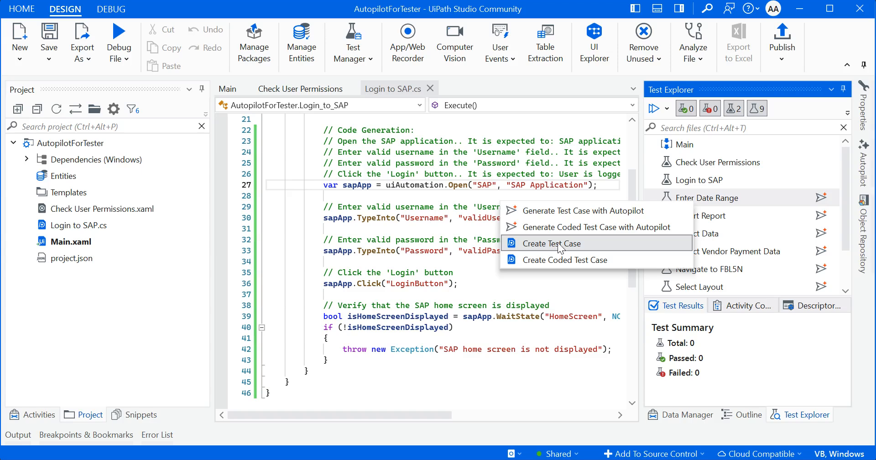
{"action": "left_click", "coordinate": [561, 247]}
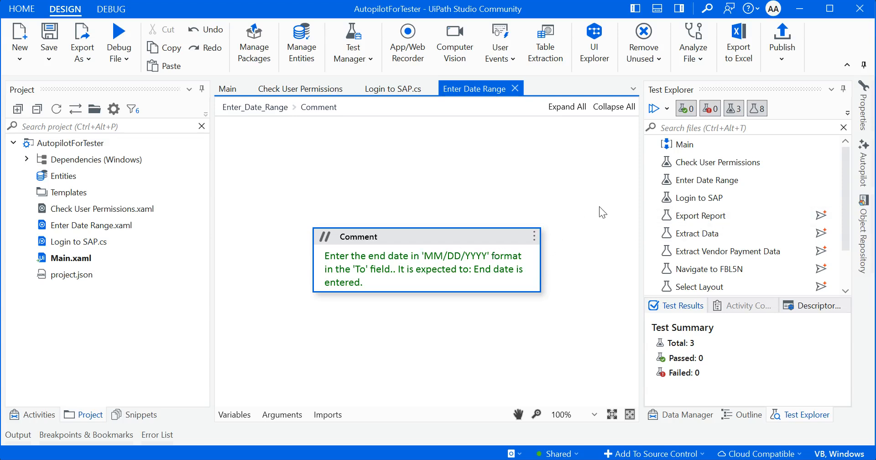
{"action": "right_click", "coordinate": [698, 220]}
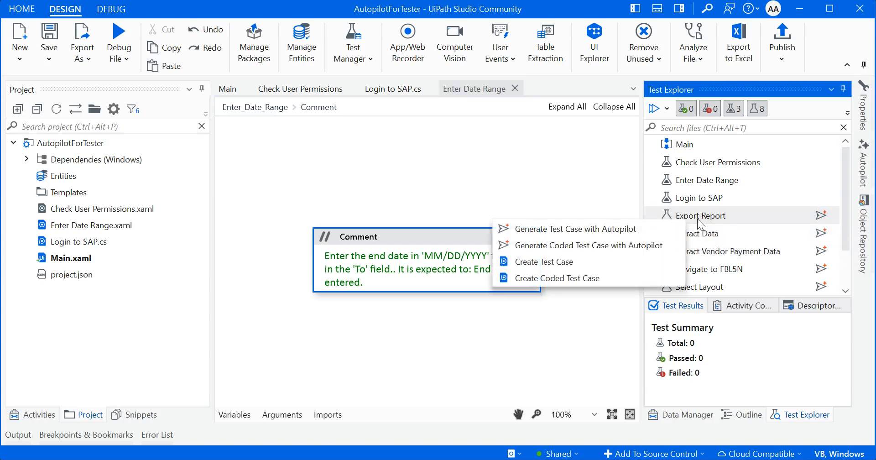
{"action": "left_click", "coordinate": [551, 279]}
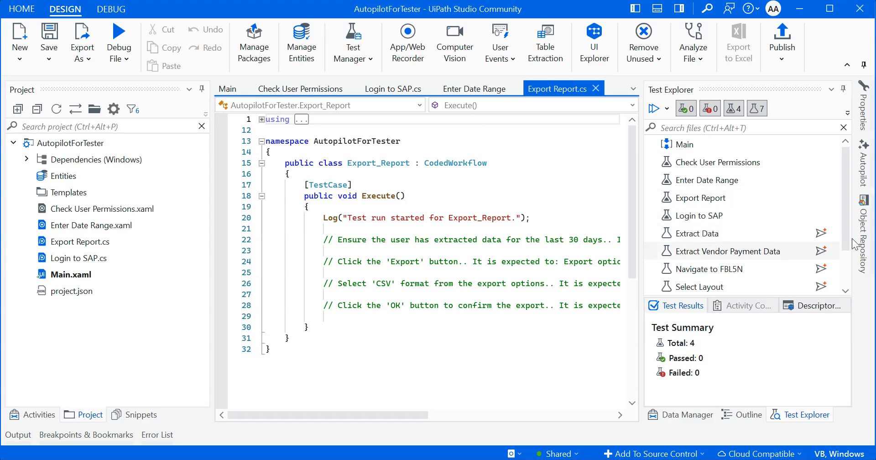
{"action": "left_click_drag", "start_coordinate": [845, 219], "coordinate": [836, 174]}
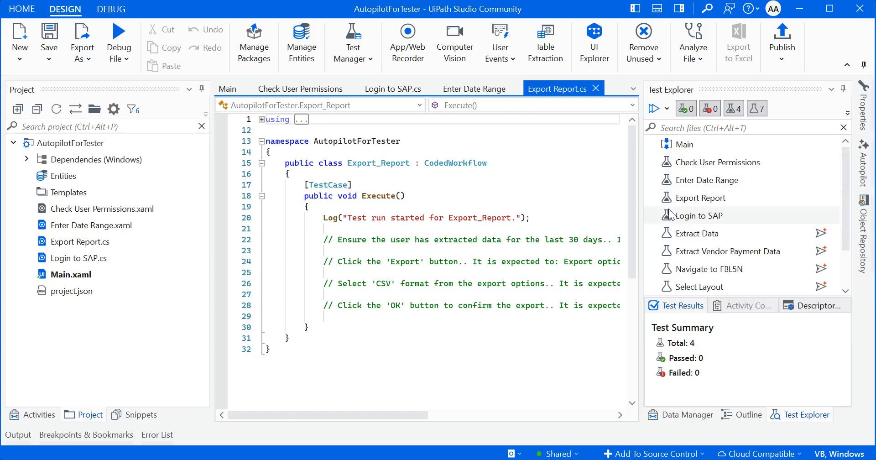
Step: Switch to the PowerPoint slide show to review the Autopilot for Tester features, including dummy test data generation, and return to UiPath Studio
{"action": "key", "text": "alt+Tab"}
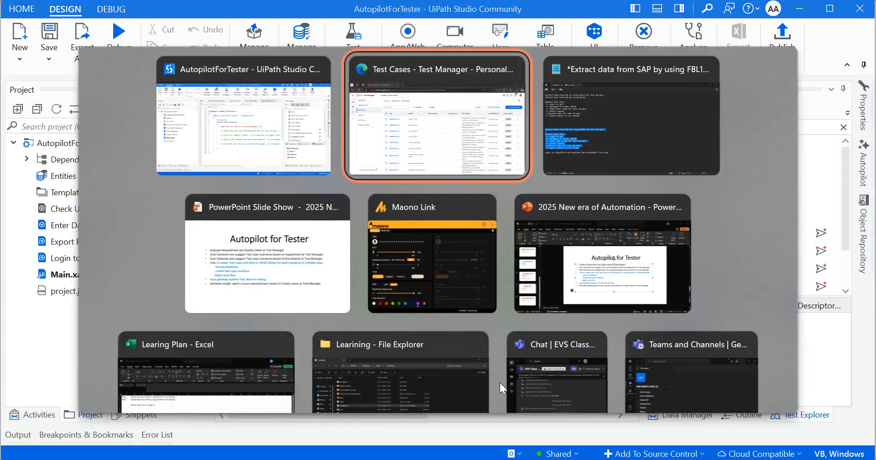
{"action": "key", "text": "alt+Tab"}
{"action": "key", "text": "alt+Tab"}
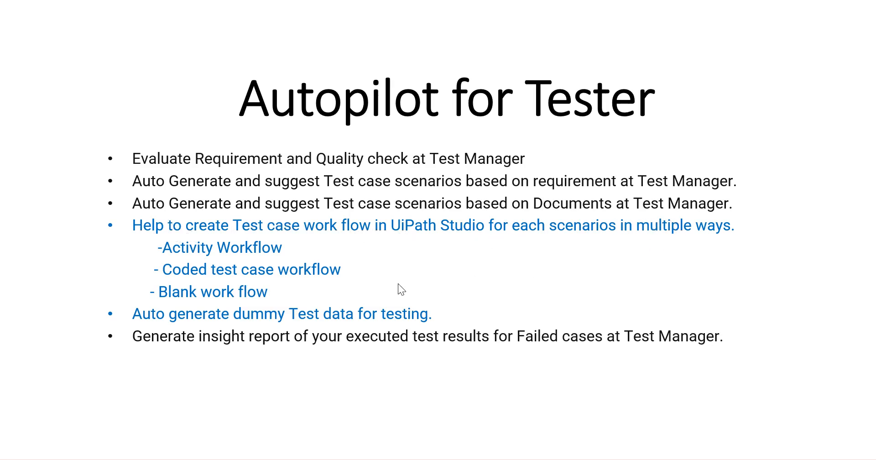
{"action": "left_click", "coordinate": [301, 313]}
{"action": "key", "text": "alt+Tab"}
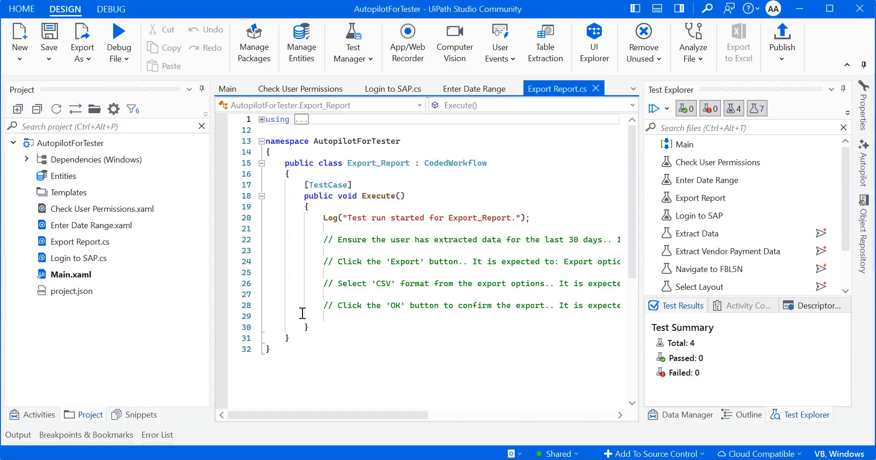
{"action": "key", "text": "alt+Tab"}
{"action": "key", "text": "alt+Tab"}
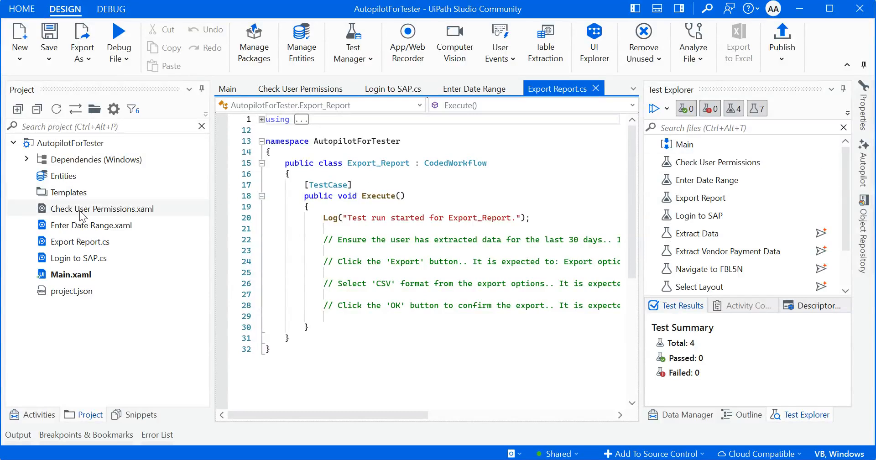
Step: Try to add test data to the Check User Permissions test case using Generate with Autopilot as the source
{"action": "right_click", "coordinate": [714, 165]}
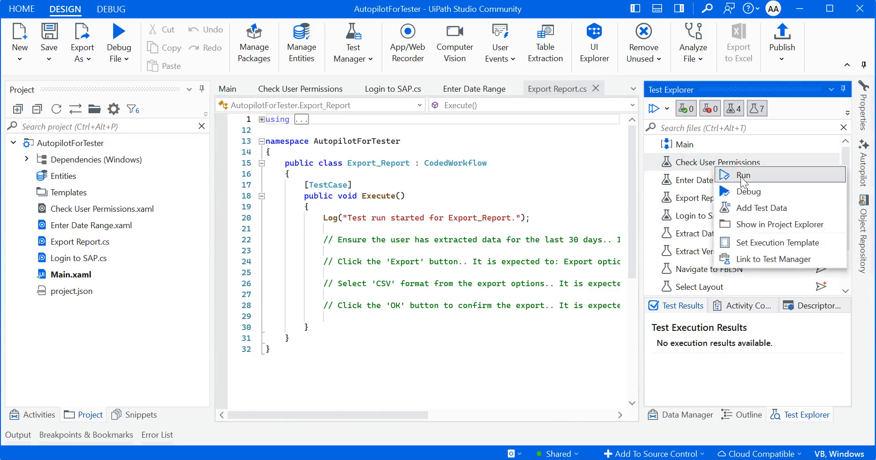
{"action": "left_click", "coordinate": [749, 208]}
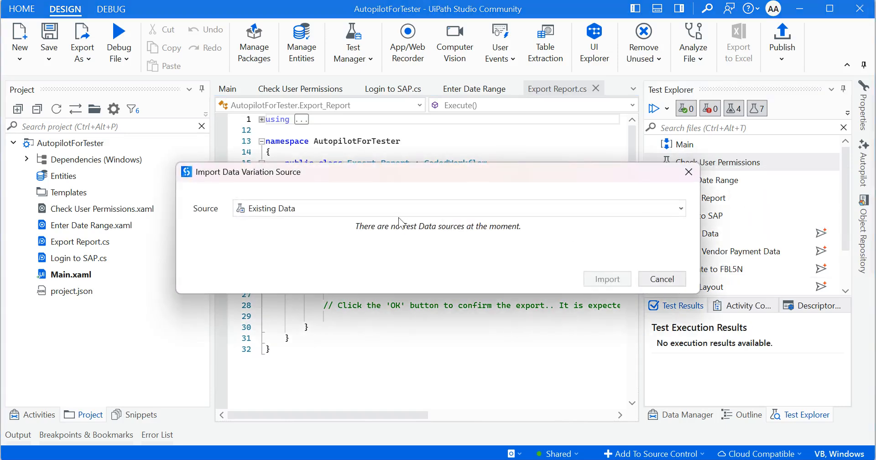
{"action": "left_click", "coordinate": [314, 208]}
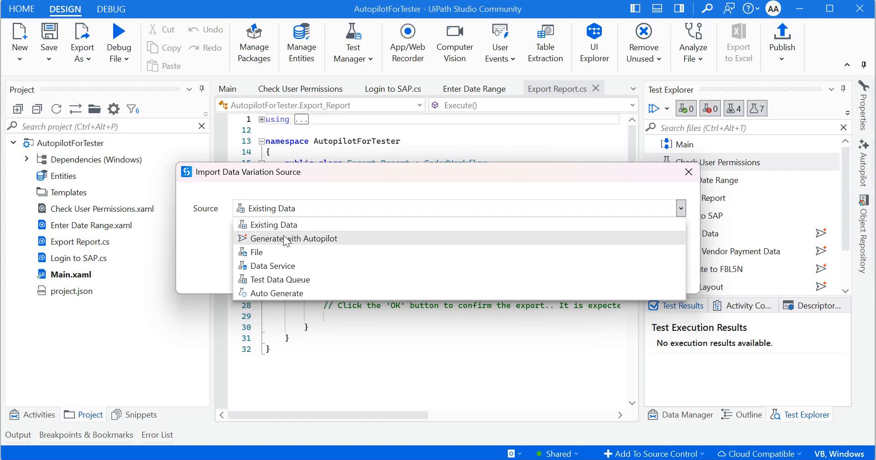
{"action": "left_click", "coordinate": [286, 239]}
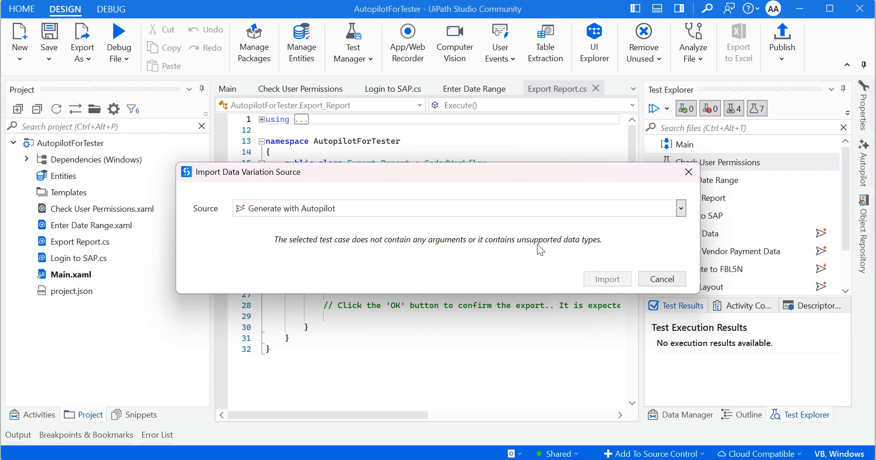
{"action": "left_click", "coordinate": [690, 173]}
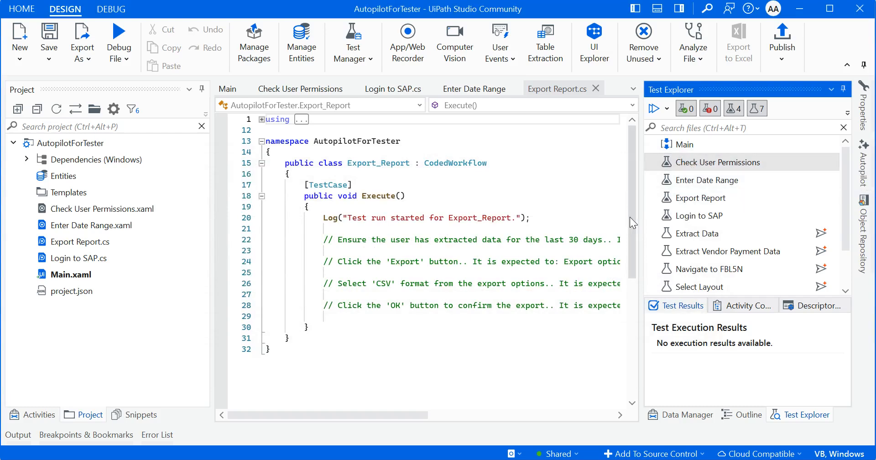
Step: Add an input String argument named in_userName to the Check User Permissions workflow
{"action": "mouse_move", "coordinate": [631, 220]}
{"action": "left_mouse_down"}
{"action": "mouse_move", "coordinate": [633, 234]}
{"action": "mouse_move", "coordinate": [634, 209]}
{"action": "left_mouse_up"}
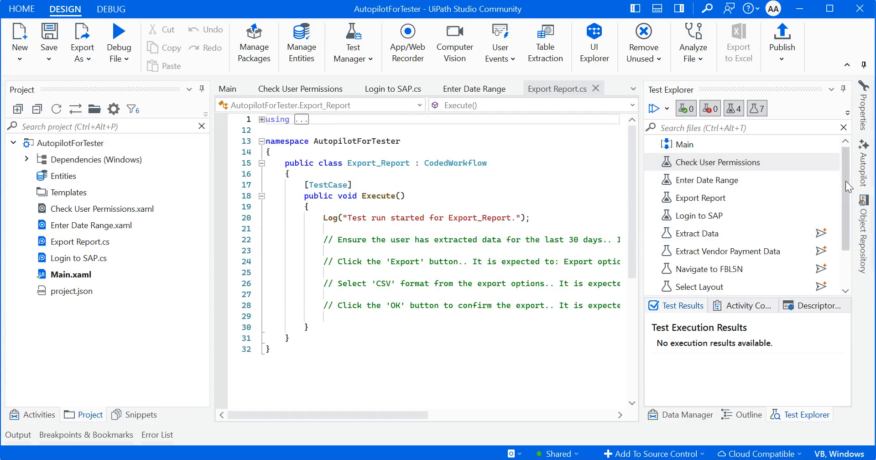
{"action": "left_click_drag", "start_coordinate": [849, 187], "coordinate": [850, 205]}
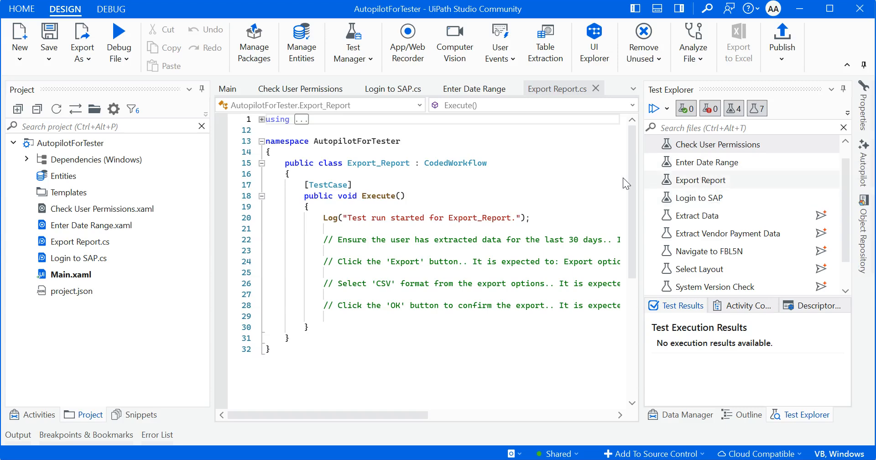
{"action": "left_click", "coordinate": [291, 91]}
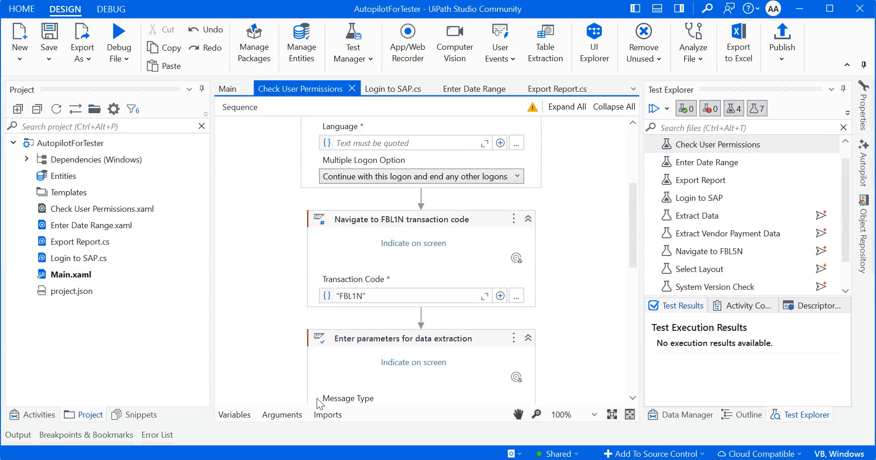
{"action": "left_click", "coordinate": [280, 415]}
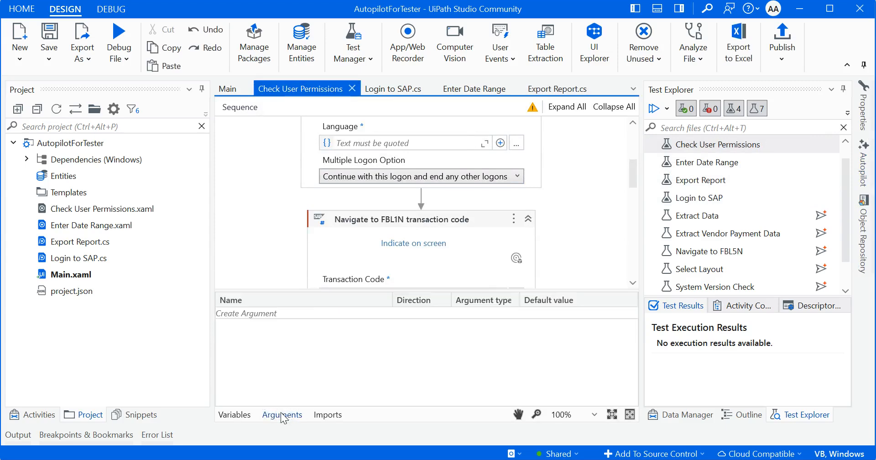
{"action": "left_click", "coordinate": [289, 314]}
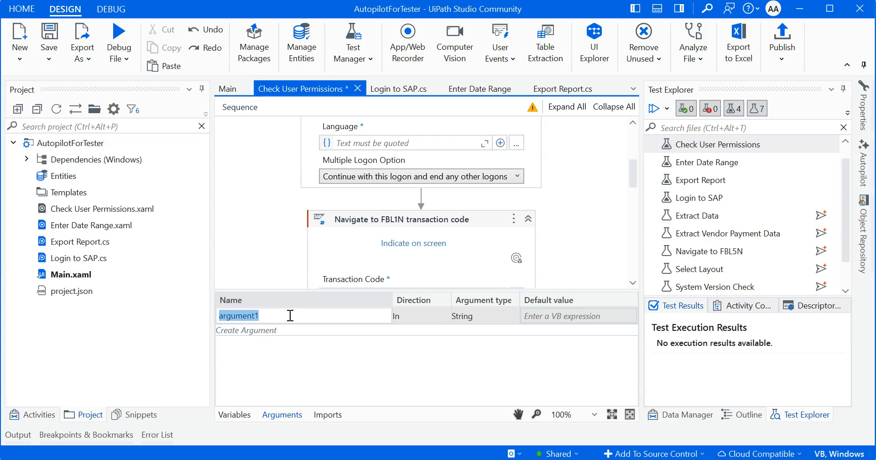
{"action": "type", "text": "USer"}
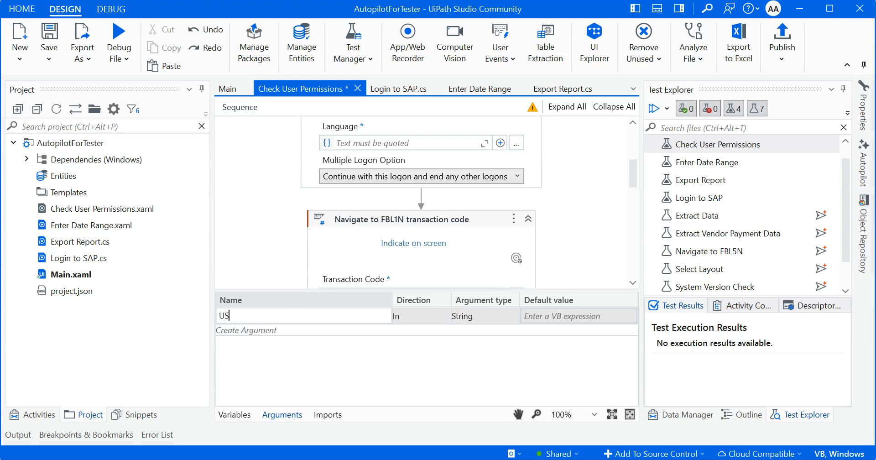
{"action": "key", "text": "BackSpace"}
{"action": "key", "text": "BackSpace"}
{"action": "key", "text": "BackSpace"}
{"action": "type", "text": "in_userName"}
Step: Add a second input String argument named in_Password to Check User Permissions and save the workflow
{"action": "left_click", "coordinate": [260, 330]}
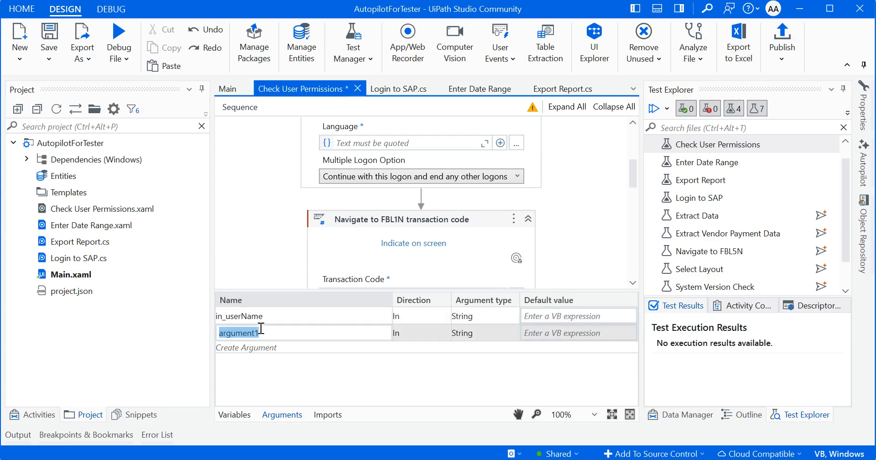
{"action": "type", "text": "In"}
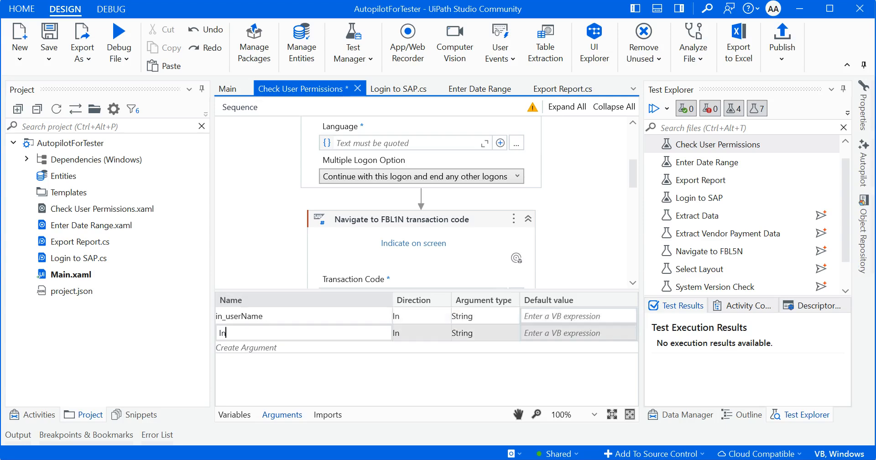
{"action": "key", "text": "BackSpace"}
{"action": "key", "text": "BackSpace"}
{"action": "type", "text": "in+Passowrd"}
{"action": "key", "text": "BackSpace"}
{"action": "key", "text": "BackSpace"}
{"action": "key", "text": "BackSpace"}
{"action": "key", "text": "BackSpace"}
{"action": "key", "text": "BackSpace"}
{"action": "key", "text": "BackSpace"}
{"action": "key", "text": "BackSpace"}
{"action": "key", "text": "BackSpace"}
{"action": "key", "text": "BackSpace"}
{"action": "type", "text": "Password"}
{"action": "left_click", "coordinate": [262, 257]}
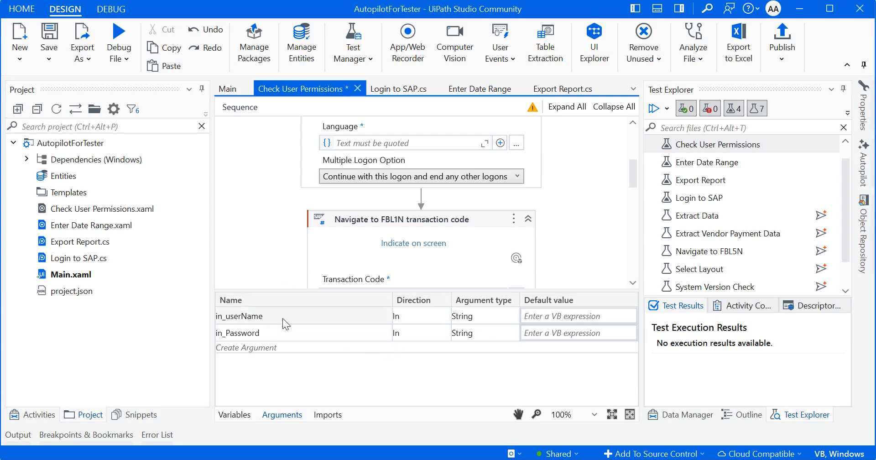
{"action": "key", "text": "ctrl+s"}
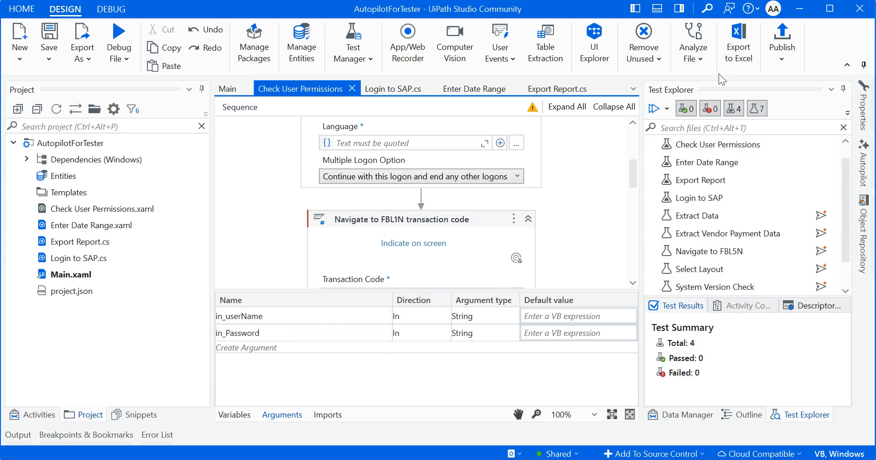
Step: Start adding test data to the Check User Permissions test case with Generate with Autopilot as the source
{"action": "right_click", "coordinate": [715, 149]}
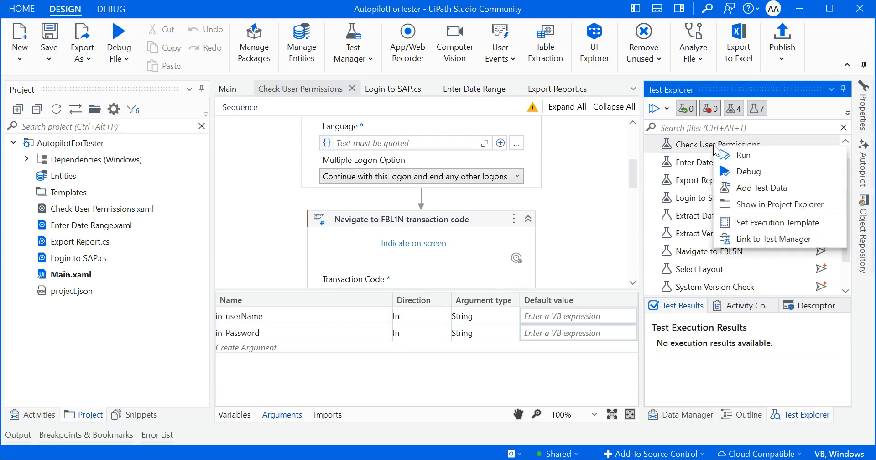
{"action": "left_click", "coordinate": [748, 189]}
{"action": "left_click", "coordinate": [428, 208]}
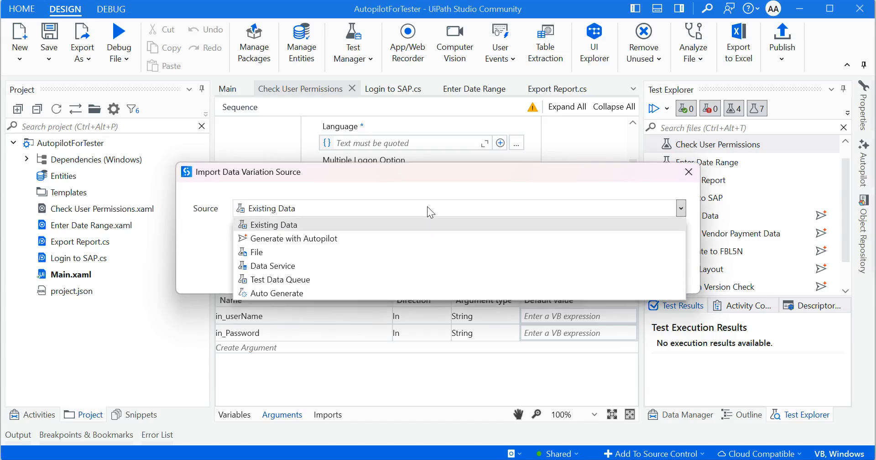
{"action": "left_click", "coordinate": [315, 238]}
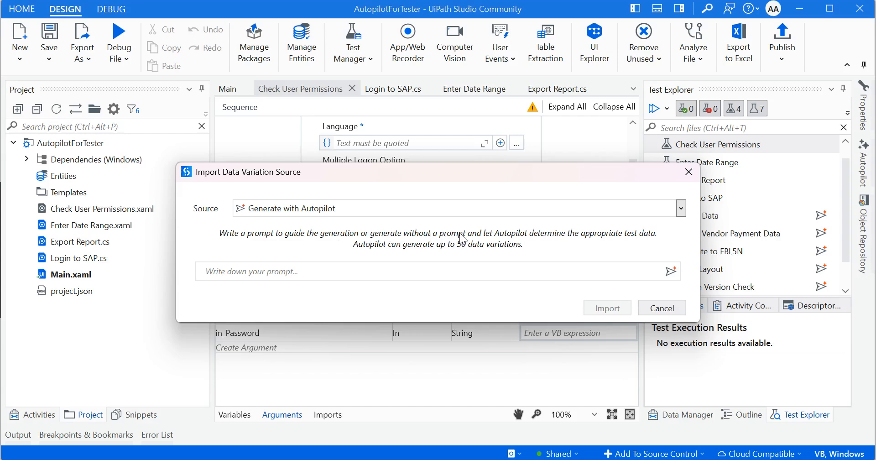
Step: Generate the test data with the Autopilot prompt "create 50 dummy test date for username and password"
{"action": "left_click", "coordinate": [295, 270]}
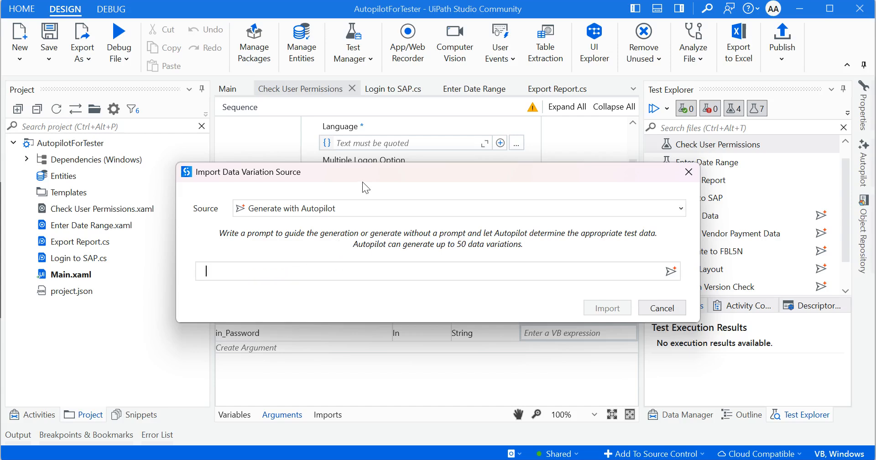
{"action": "left_click_drag", "start_coordinate": [358, 174], "coordinate": [494, 116]}
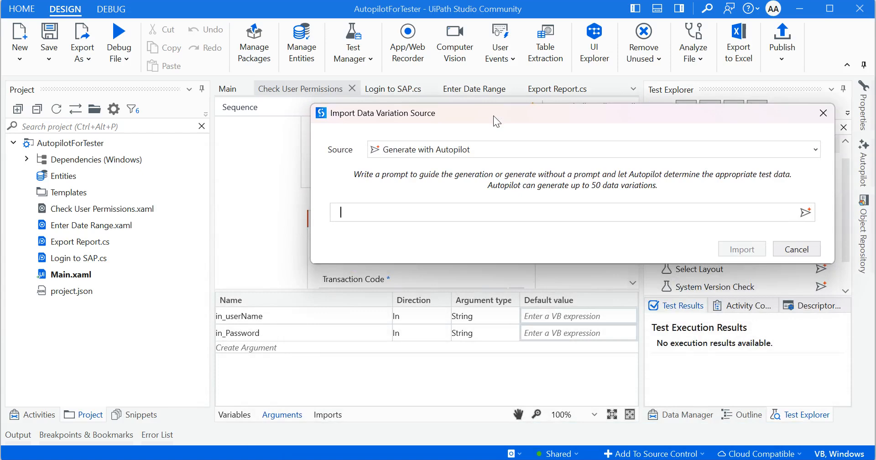
{"action": "type", "text": "create"}
{"action": "type", "text": " du,"}
{"action": "key", "text": "BackSpace"}
{"action": "key", "text": "BackSpace"}
{"action": "type", "text": "ummy test date for "}
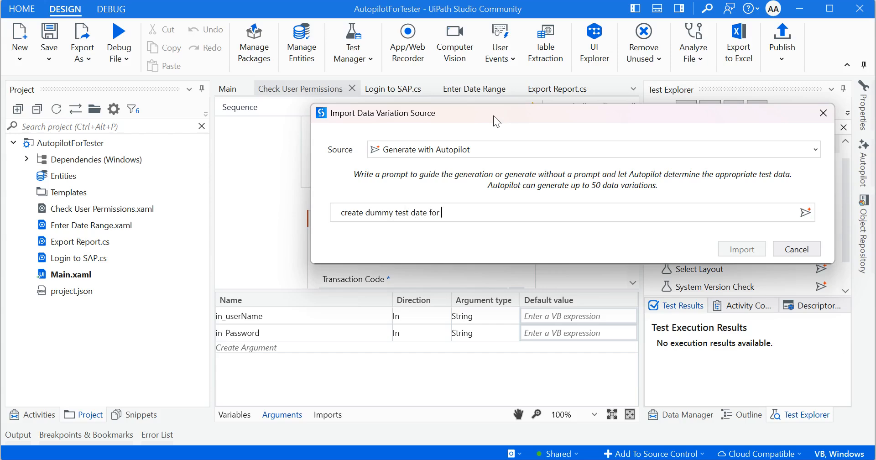
{"action": "type", "text": "username and password"}
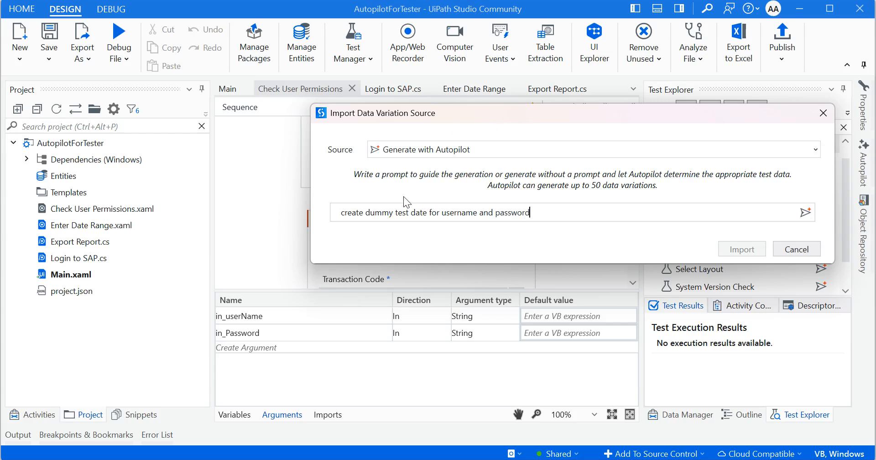
{"action": "left_click", "coordinate": [365, 213]}
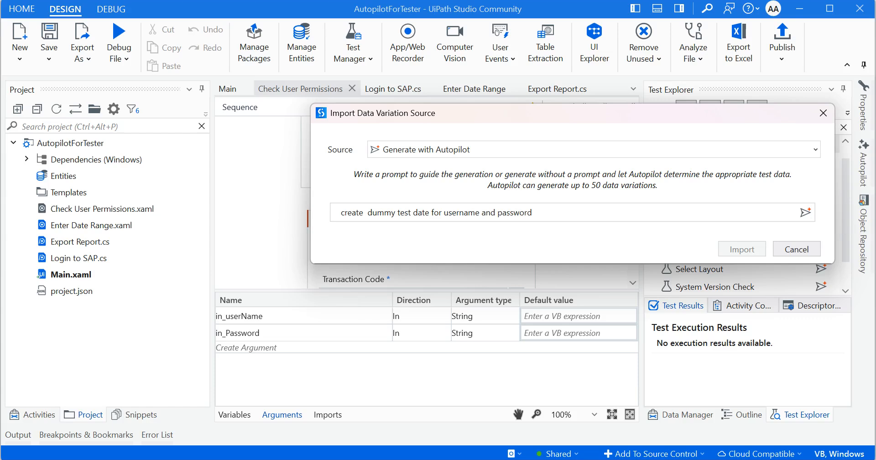
{"action": "type", "text": "50"}
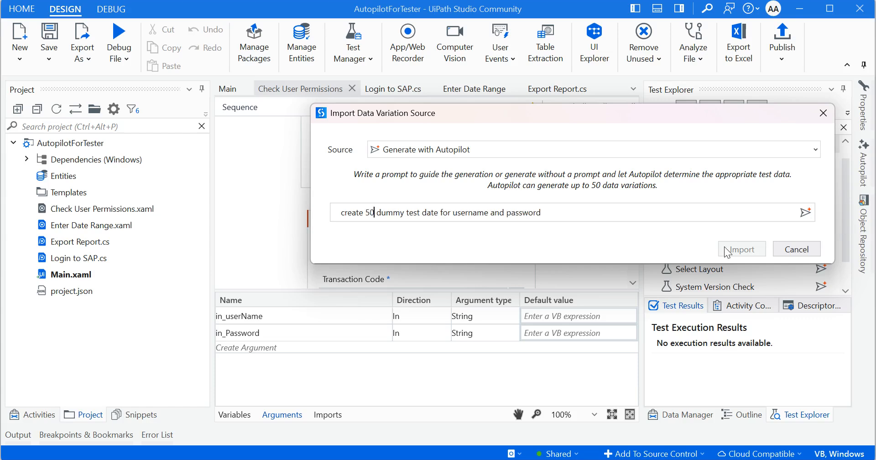
{"action": "left_click", "coordinate": [806, 213]}
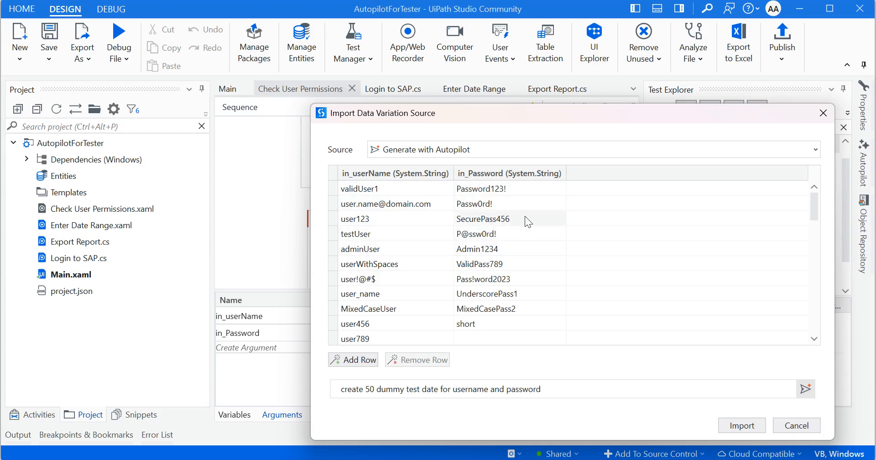
Step: Review the generated username and password rows and import them into the Check User Permissions test case
{"action": "left_click_drag", "start_coordinate": [815, 207], "coordinate": [814, 227]}
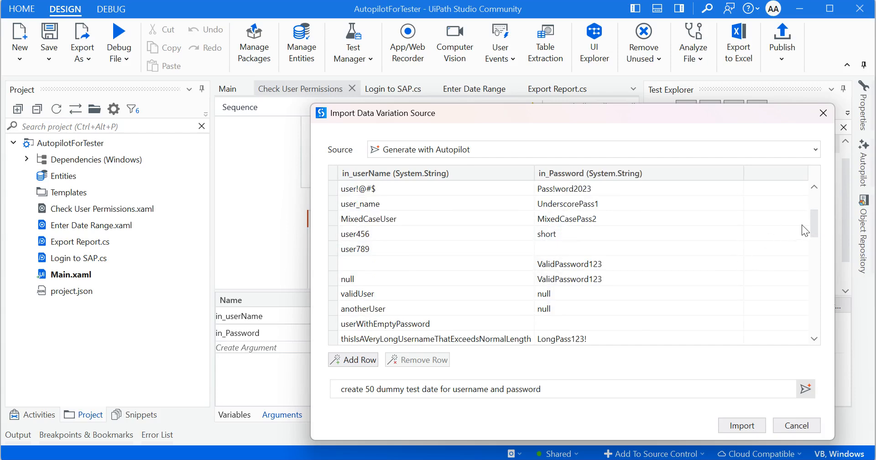
{"action": "left_click_drag", "start_coordinate": [813, 228], "coordinate": [813, 332]}
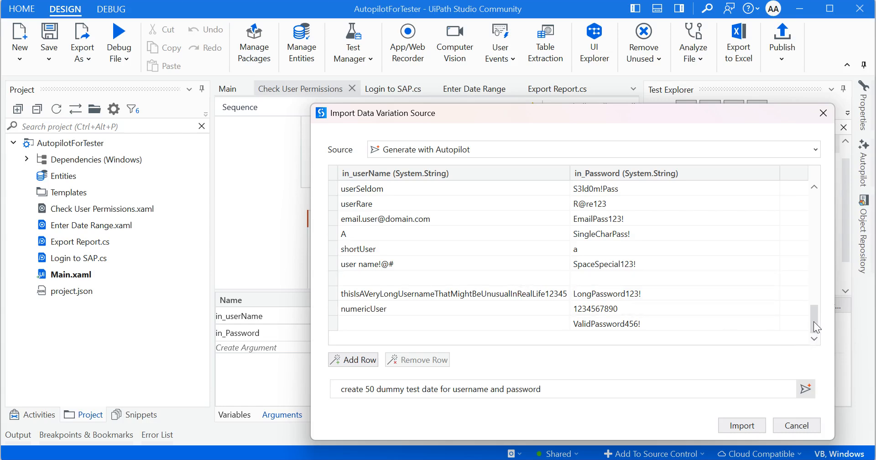
{"action": "left_click_drag", "start_coordinate": [815, 322], "coordinate": [809, 128]}
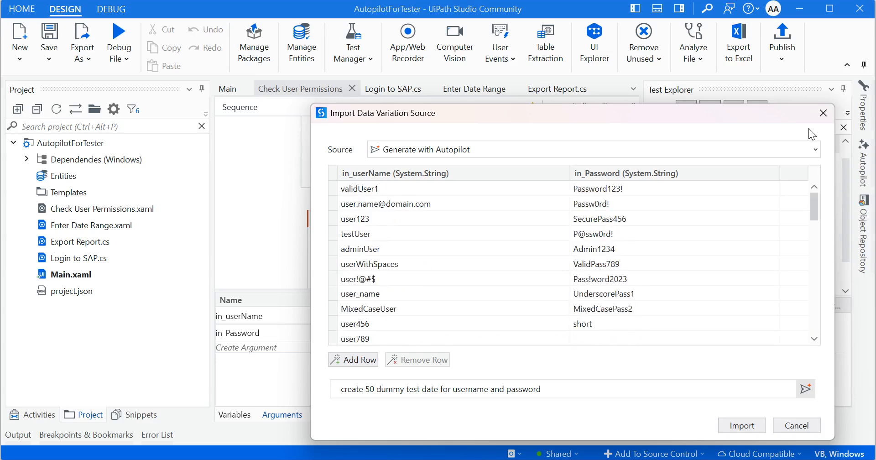
{"action": "left_click", "coordinate": [742, 425]}
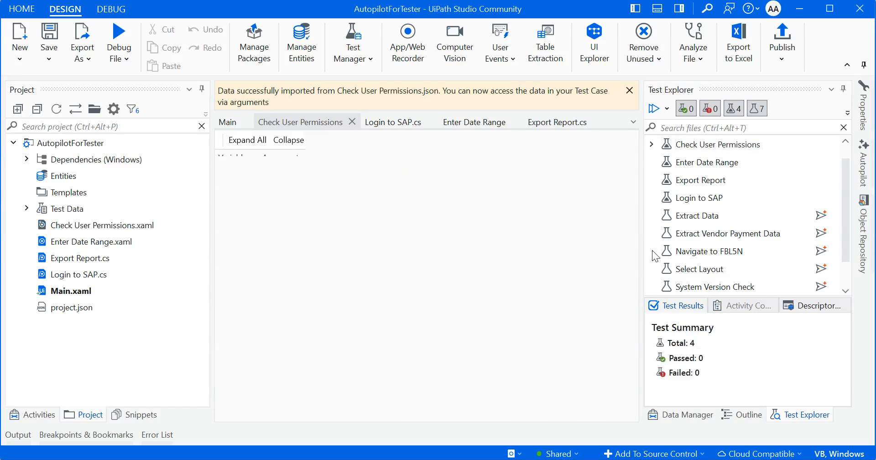
{"action": "scroll", "coordinate": [485, 169], "scroll_direction": "down", "scroll_amount": 4}
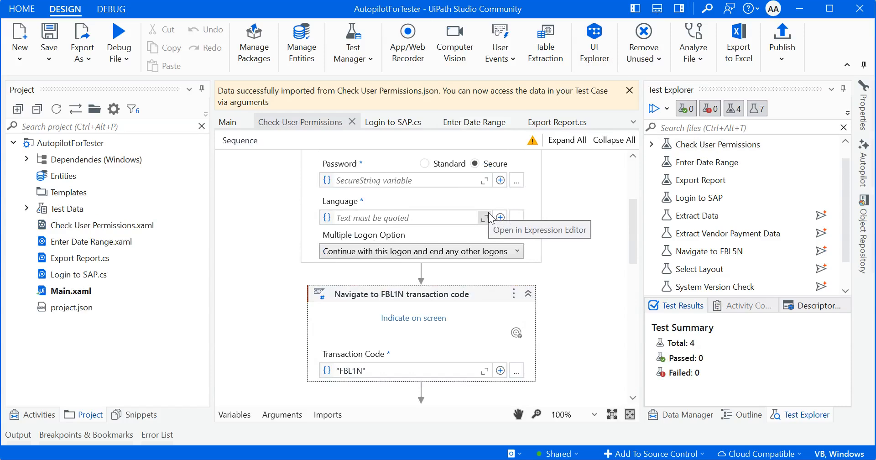
Step: Switch to Test Manager and examine the time-range options for generating test insights from the DEMOAUTO project's execution results
{"action": "key", "text": "alt+Tab"}
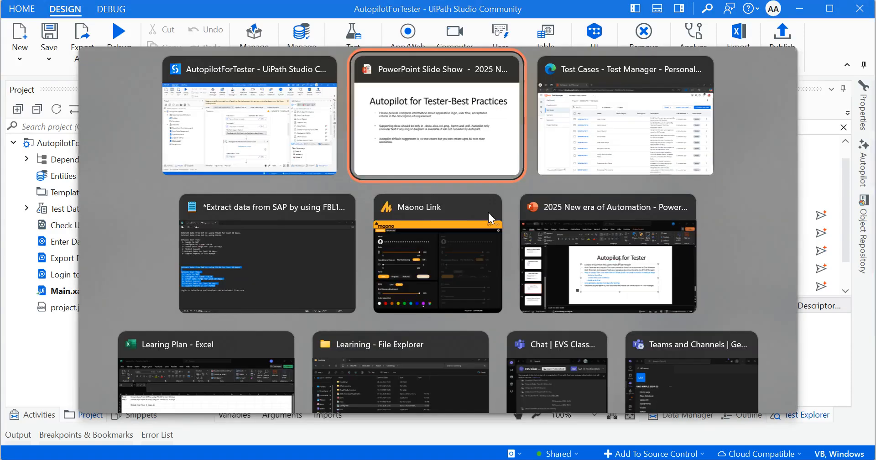
{"action": "key", "text": "alt+Tab"}
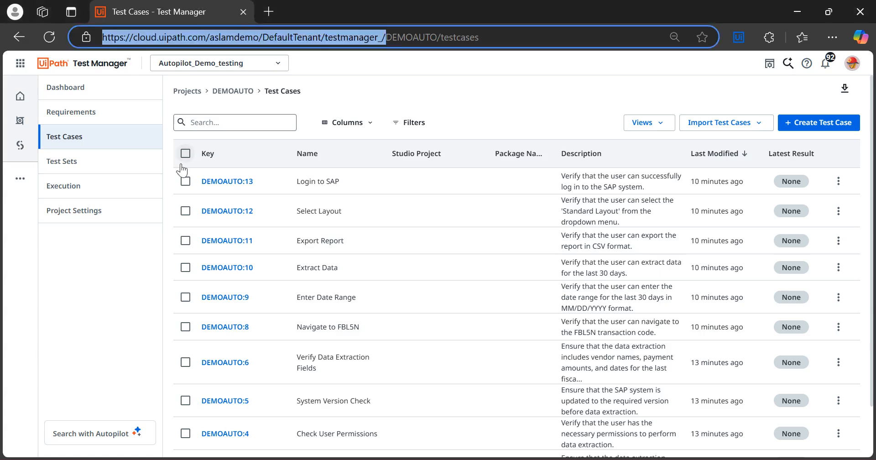
{"action": "left_click", "coordinate": [61, 188]}
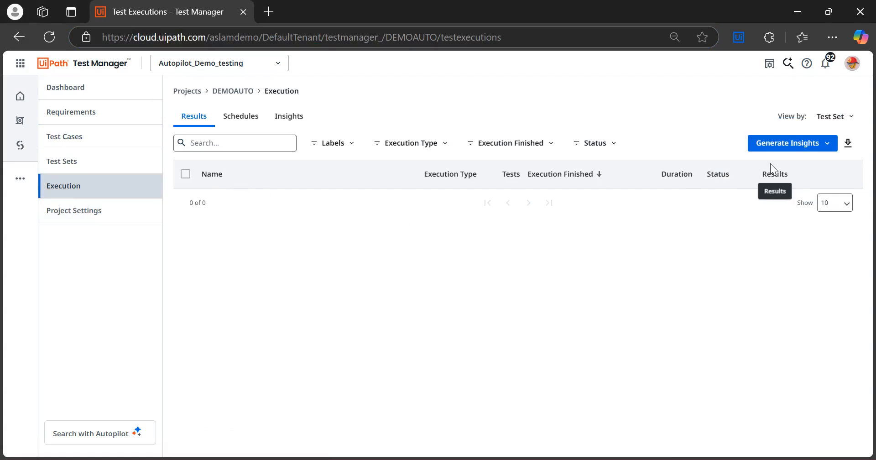
{"action": "left_click", "coordinate": [828, 145]}
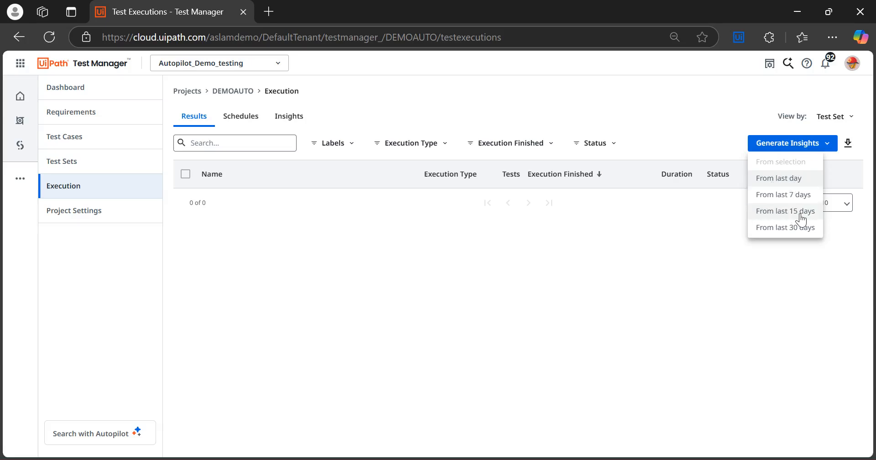
{"action": "left_click", "coordinate": [703, 235]}
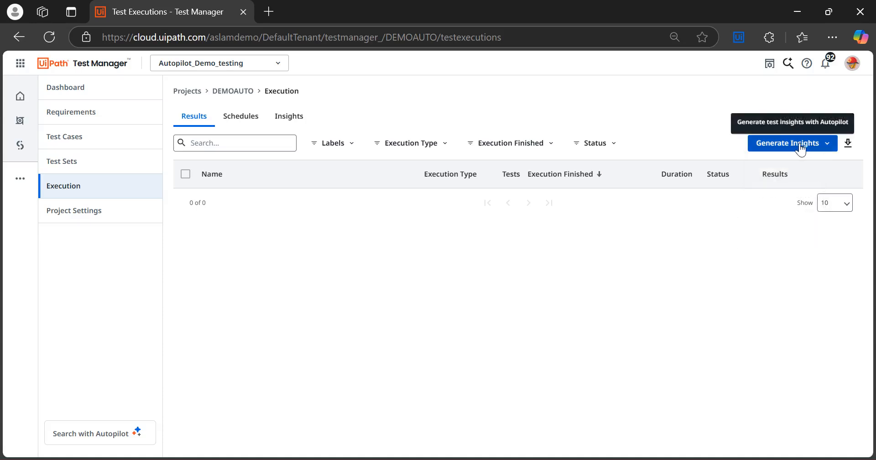
{"action": "left_click", "coordinate": [799, 144]}
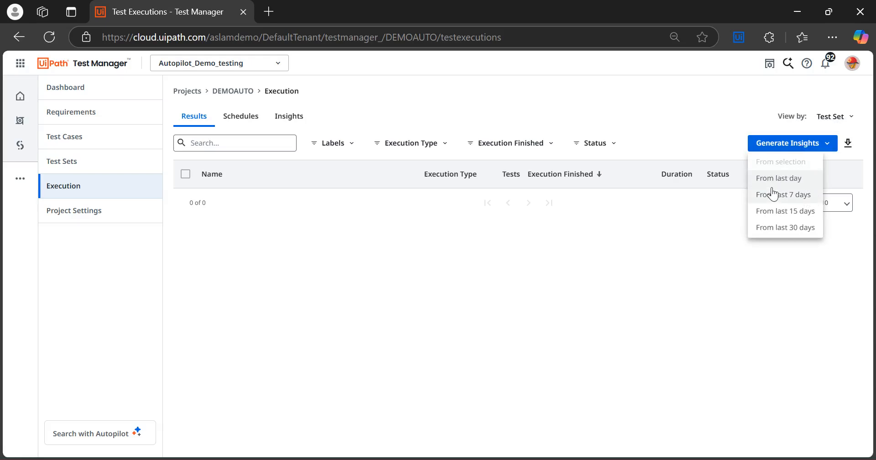
{"action": "left_click", "coordinate": [598, 233]}
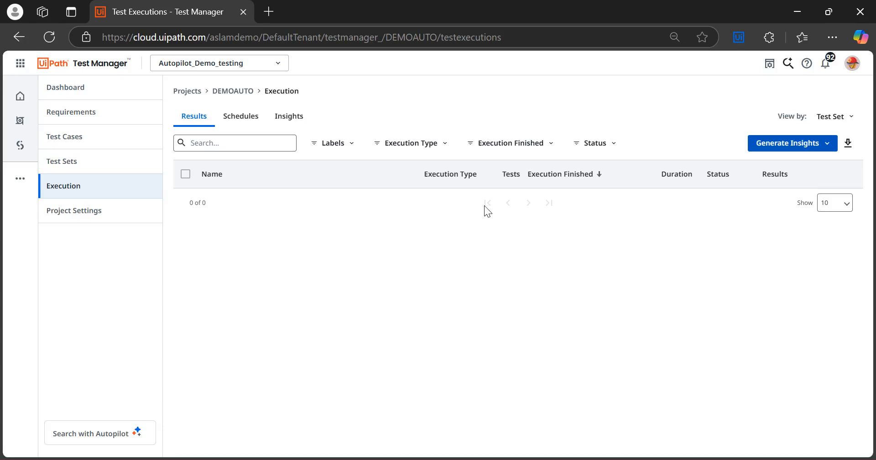
Step: Switch to the PowerPoint slide show and review the Autopilot for Tester best practices slide
{"action": "key", "text": "alt+Tab"}
{"action": "key", "text": "alt+Tab"}
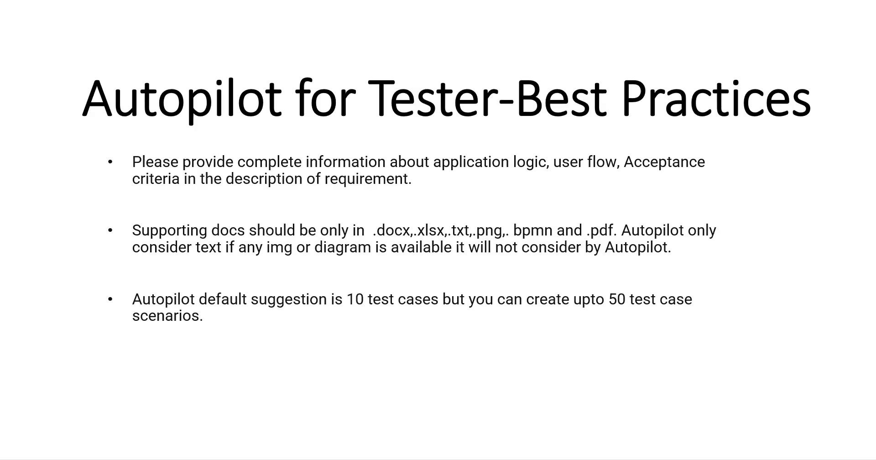
{"action": "key", "text": "alt+Tab"}
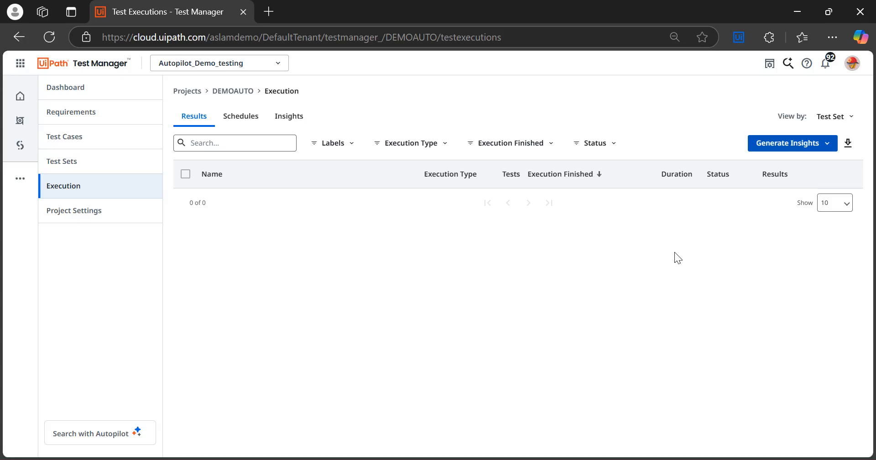
{"action": "key", "text": "alt+Tab"}
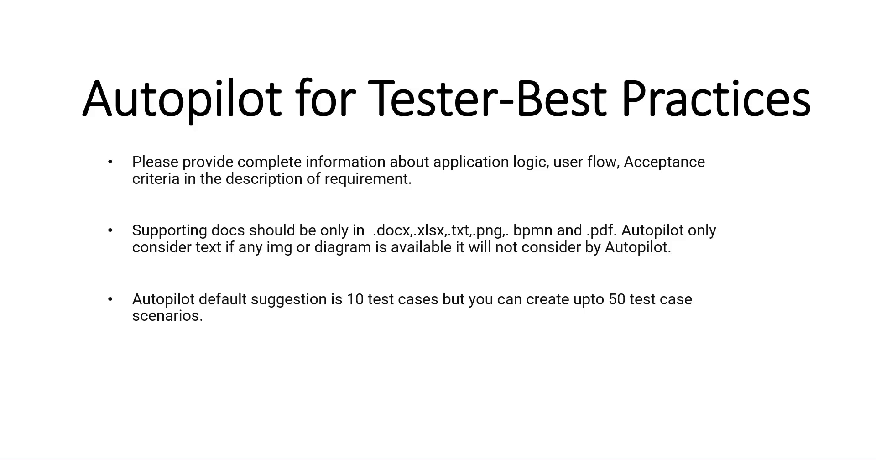